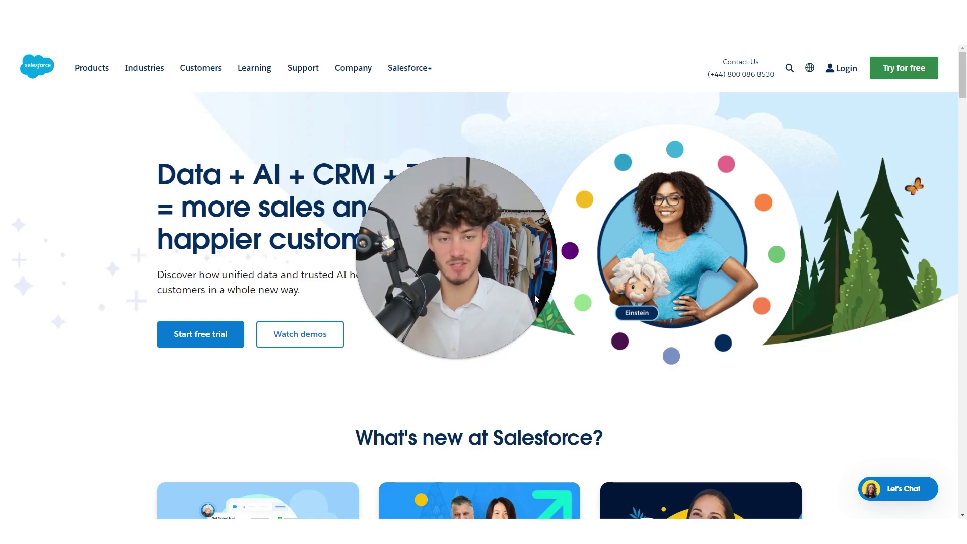
Start the Sales Cloud free trial signup and enter the first name, last name and job title.
left_click_drag(536, 298, 965, 410)
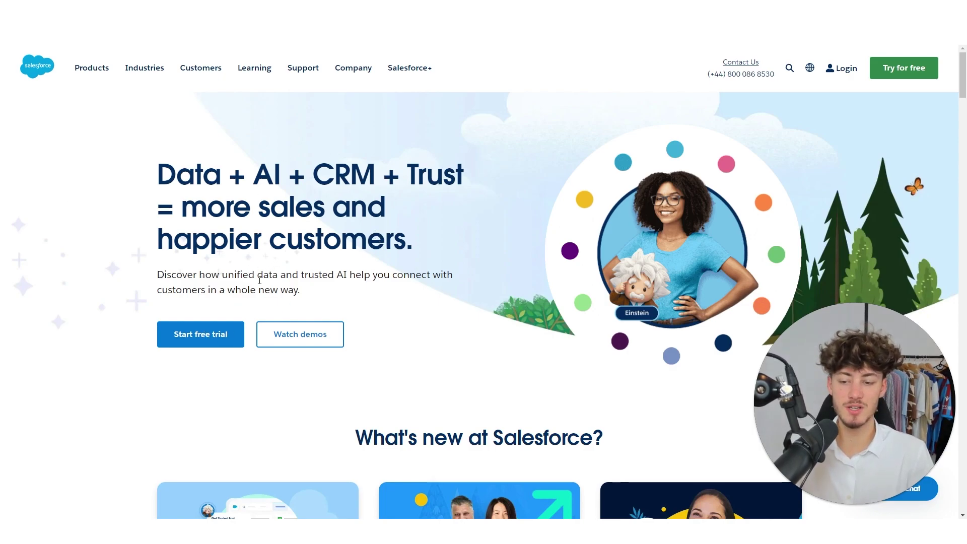
left_click(204, 334)
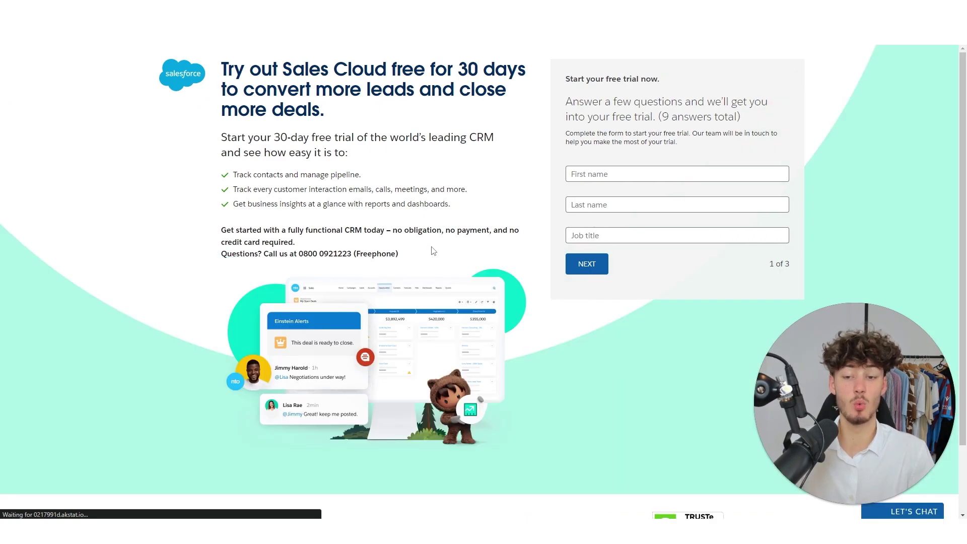
left_click_drag(272, 137, 339, 132)
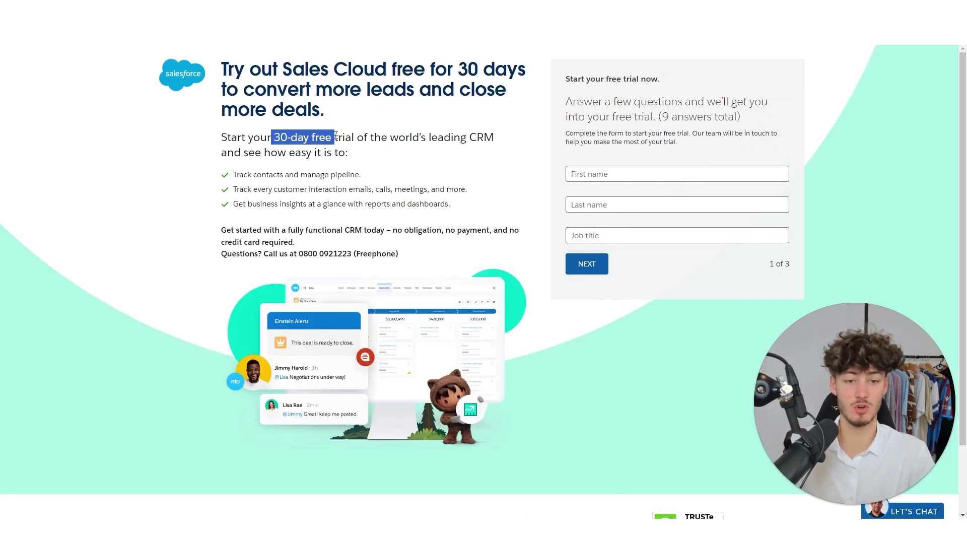
left_click(497, 142)
left_click(594, 172)
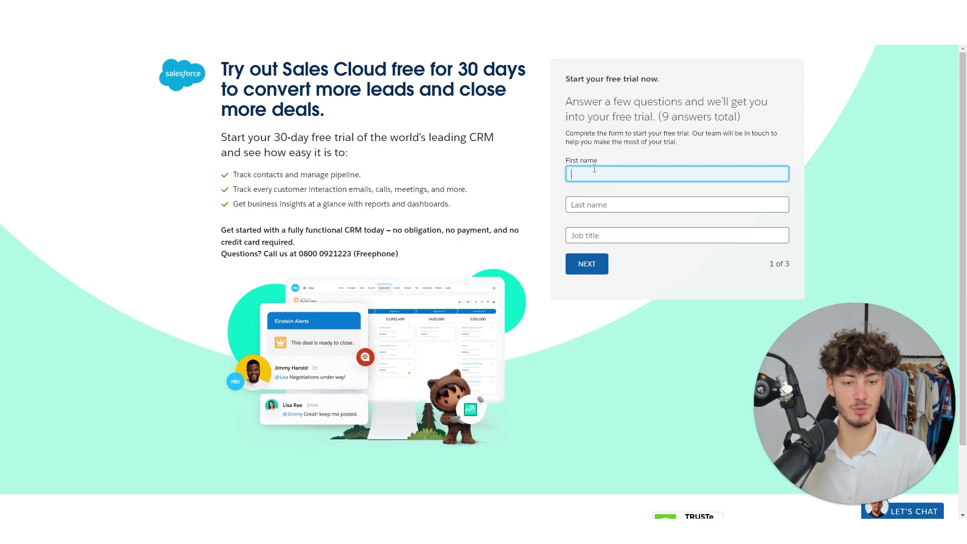
key("Tab")
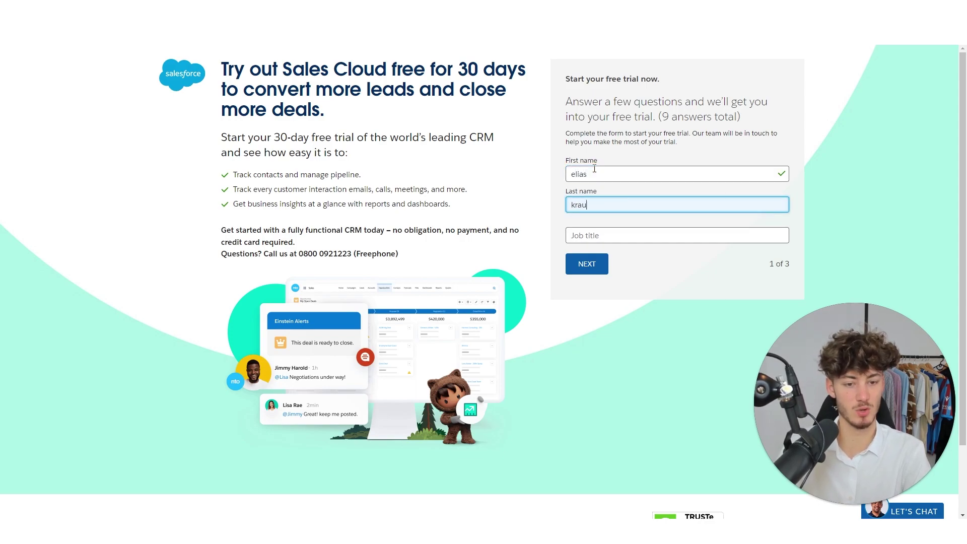
key("Tab")
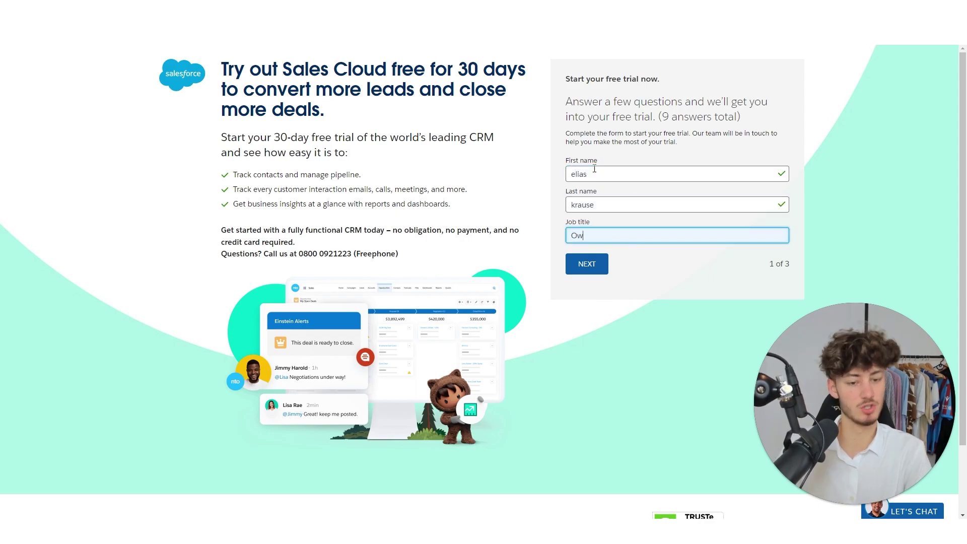
key("Return")
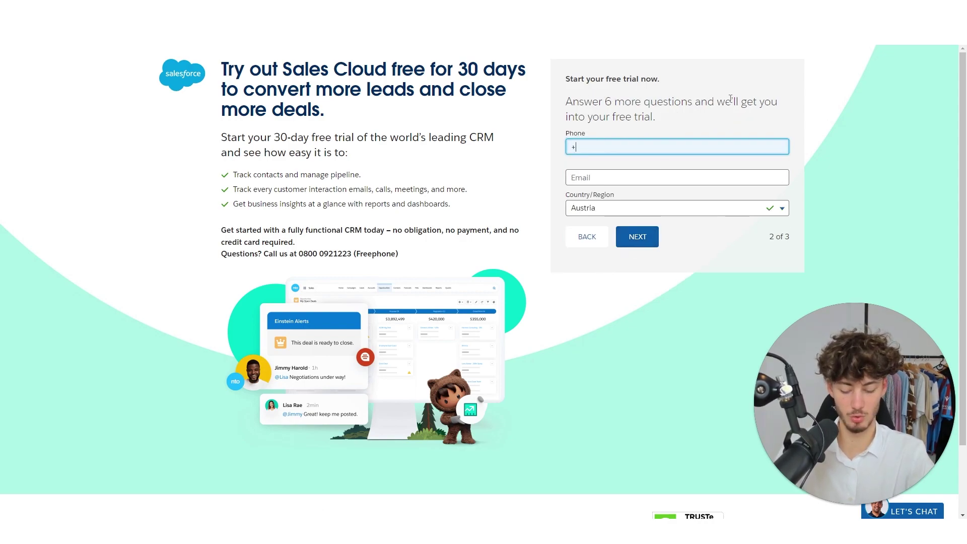
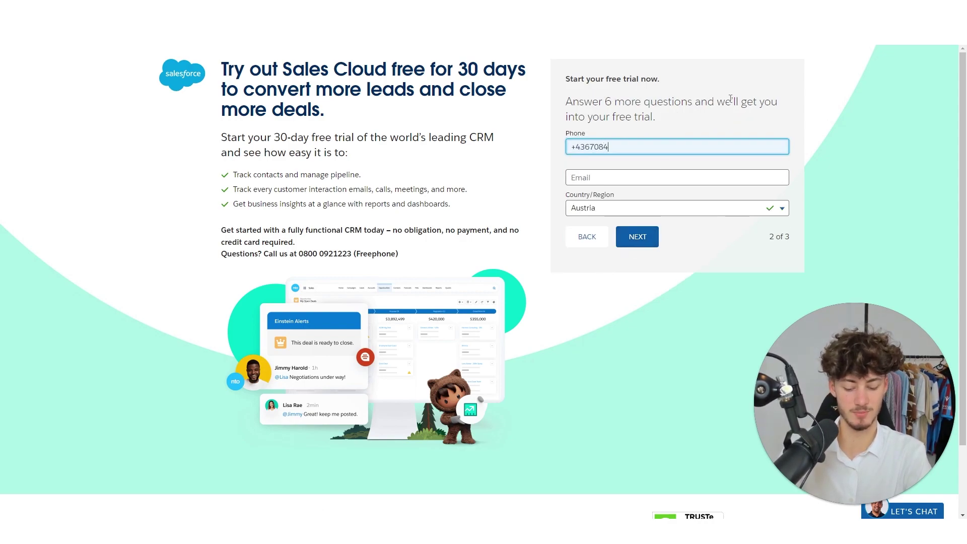
Enter the phone number and paste the email address copied from the Gmail inbox.
left_click(713, 349)
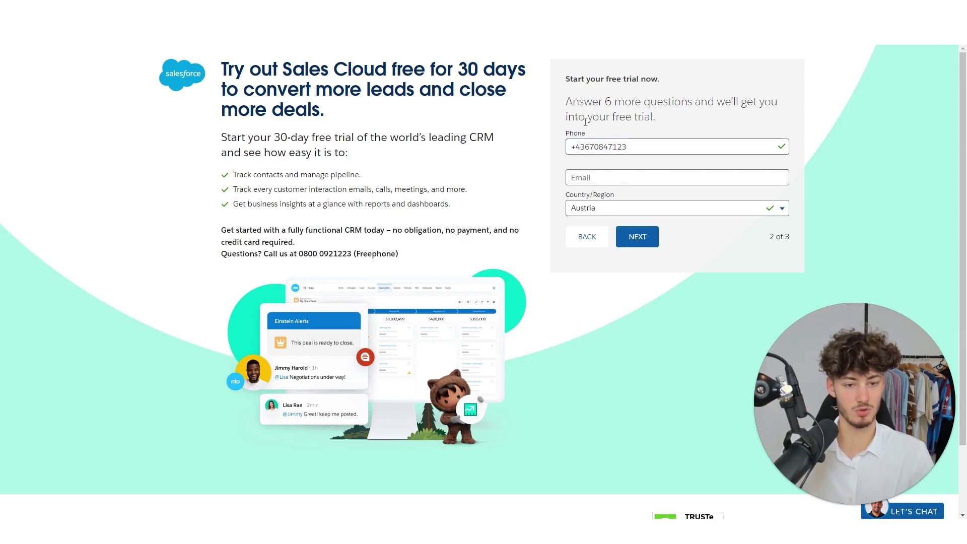
left_click(630, 184)
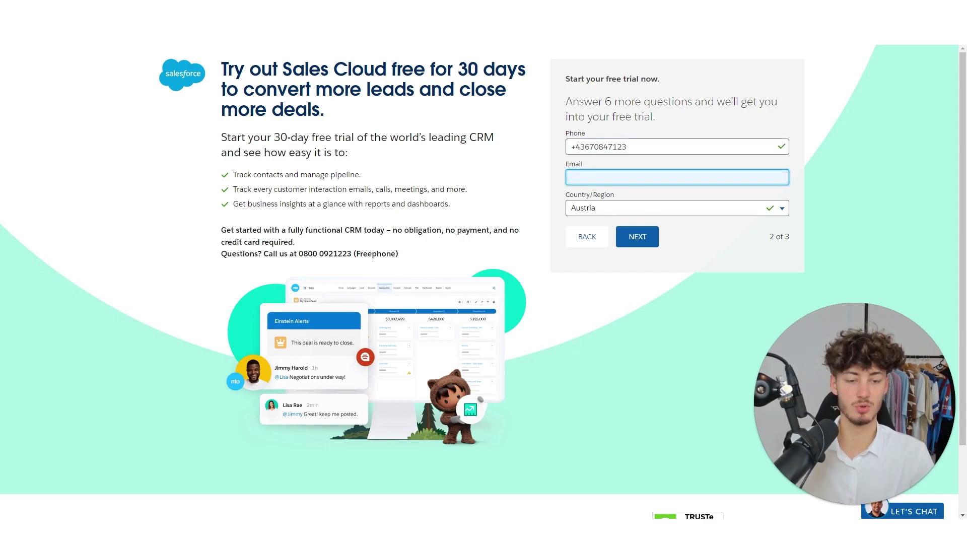
key("ctrl+Tab")
left_click(950, 59)
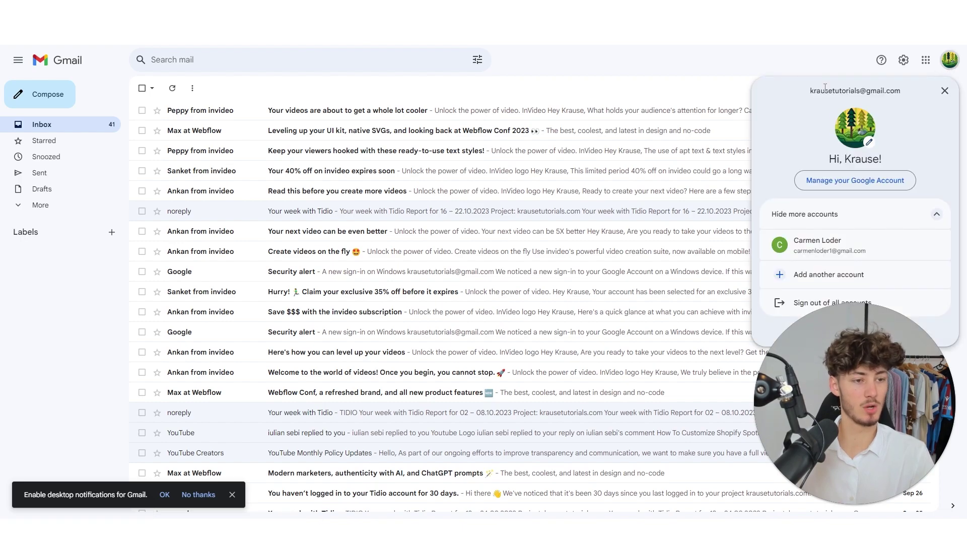
left_click_drag(809, 91, 902, 91)
key("ctrl+c")
key("ctrl+Tab")
key("ctrl+Tab")
key("ctrl+v")
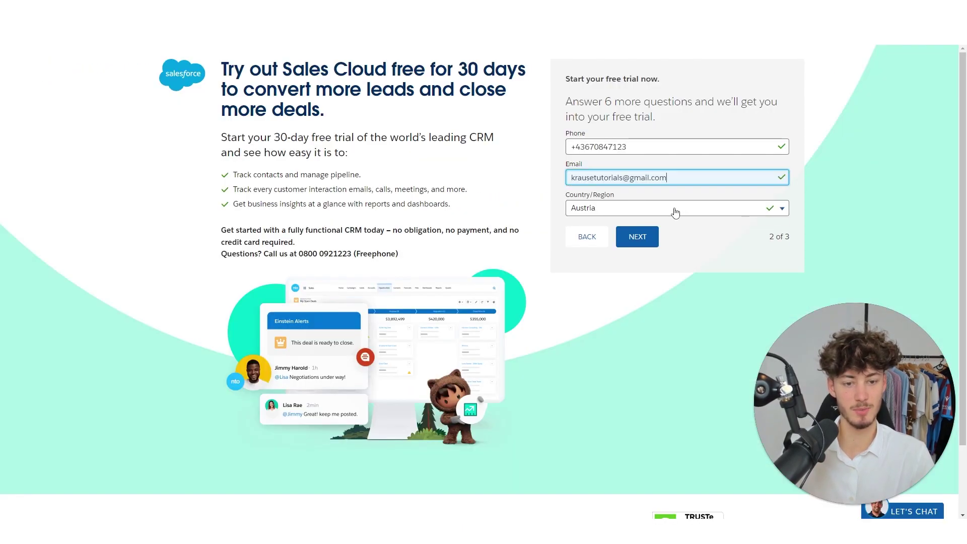
left_click(625, 220)
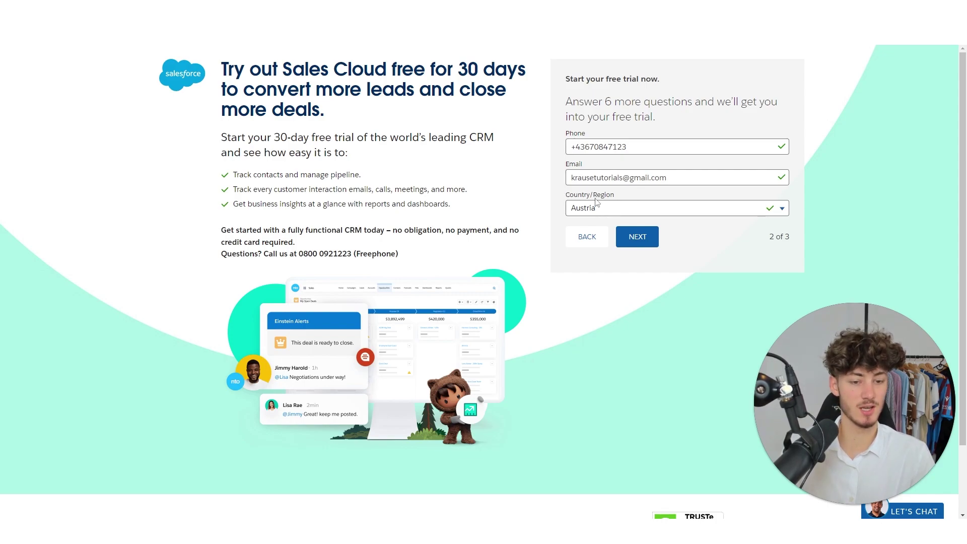
Keep Austria as the country and advance to the final form step.
left_click(675, 214)
left_click(677, 212)
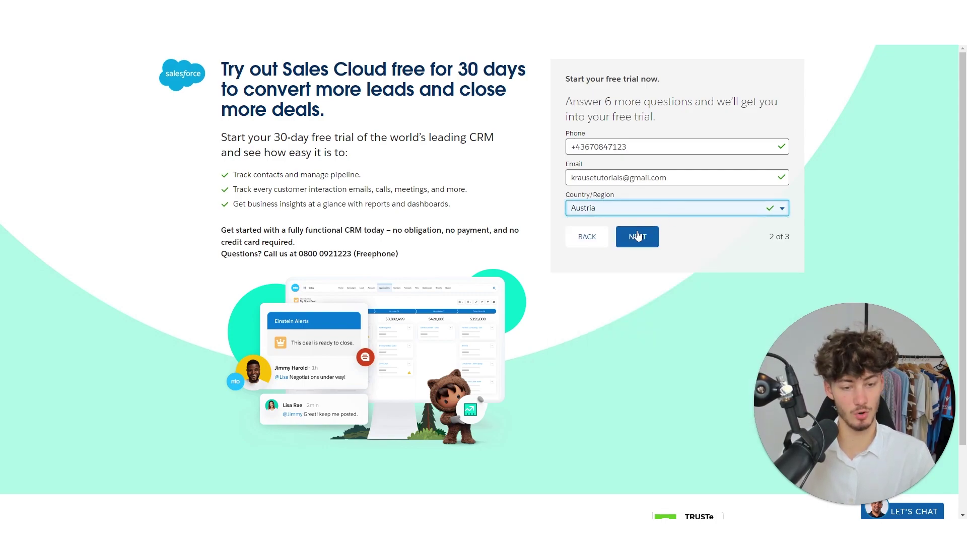
left_click(638, 237)
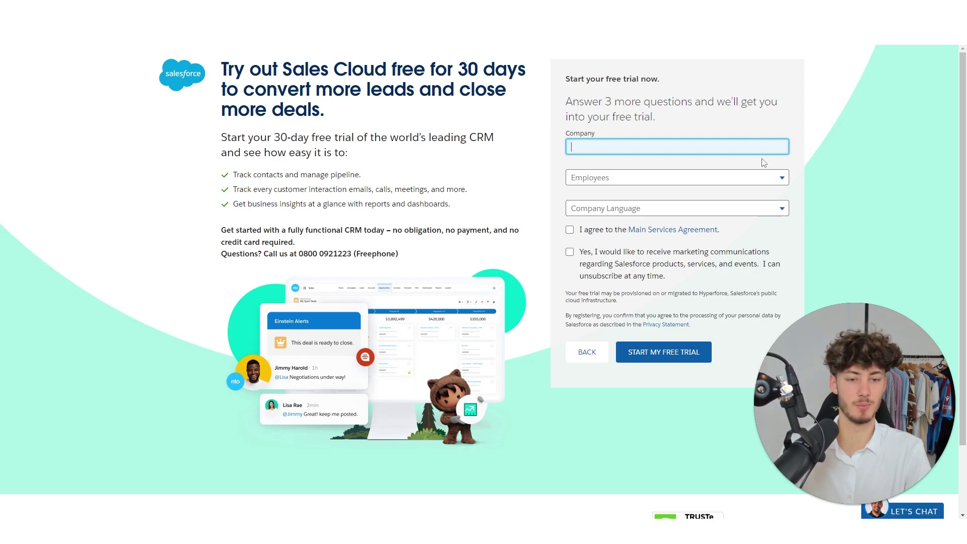
Enter company 'use Me', choose 1 - 10 employees and English, tick both boxes, and start the trial.
type("use Media")
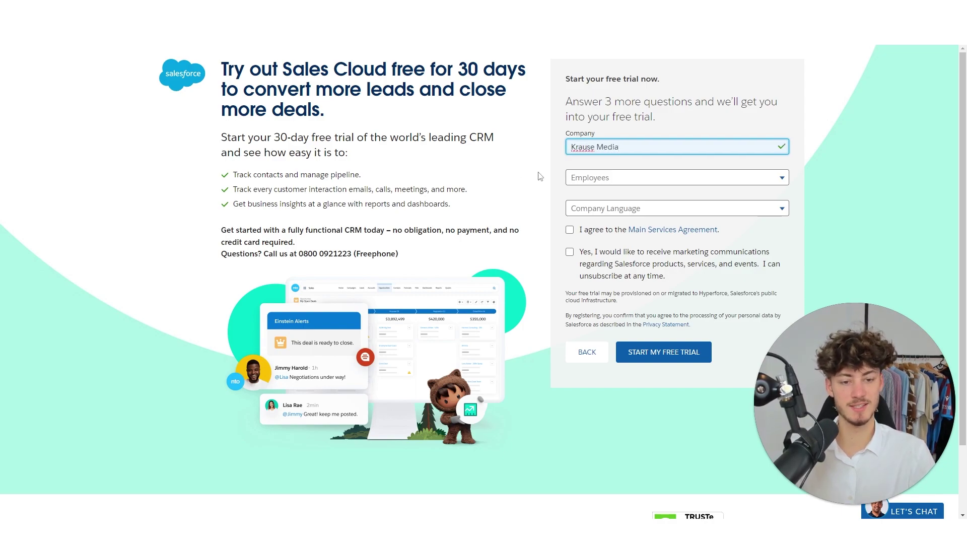
left_click(629, 178)
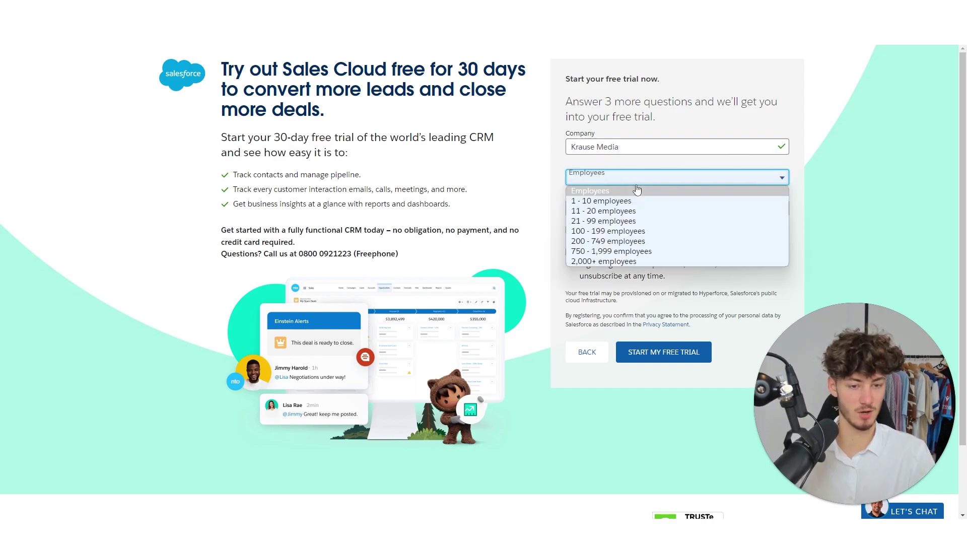
left_click(603, 202)
left_click(593, 208)
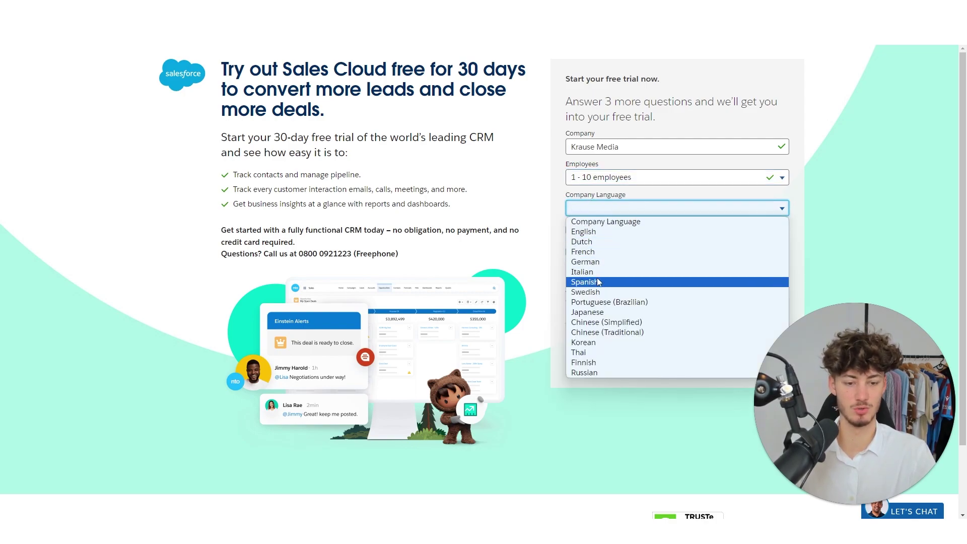
left_click(599, 233)
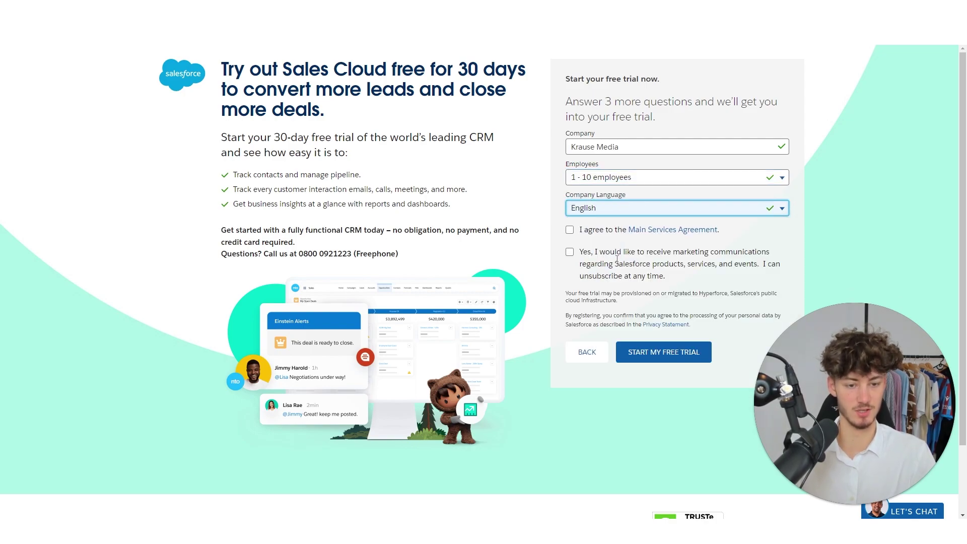
left_click(570, 230)
left_click(571, 253)
left_click(663, 352)
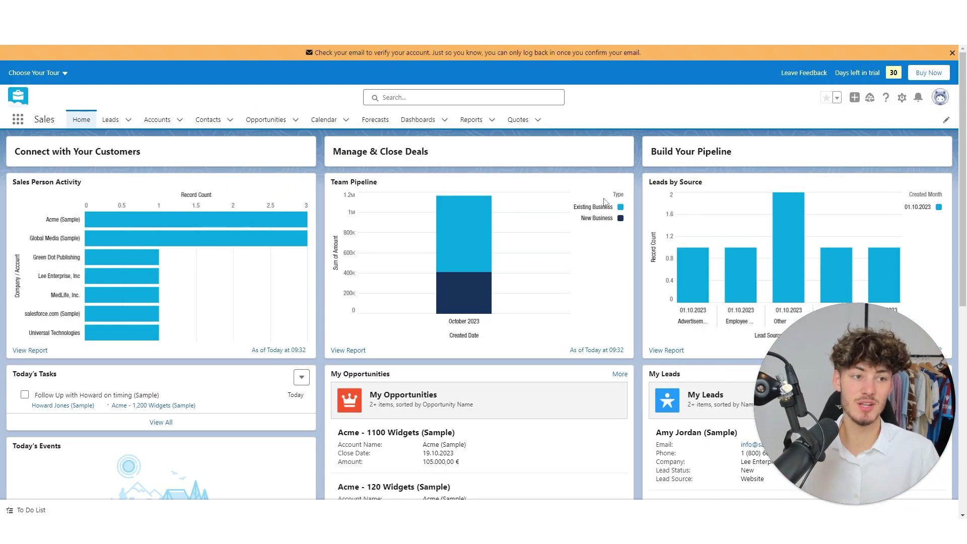
Dismiss the email-verification banner and scroll through the Home page dashboards.
left_click(953, 53)
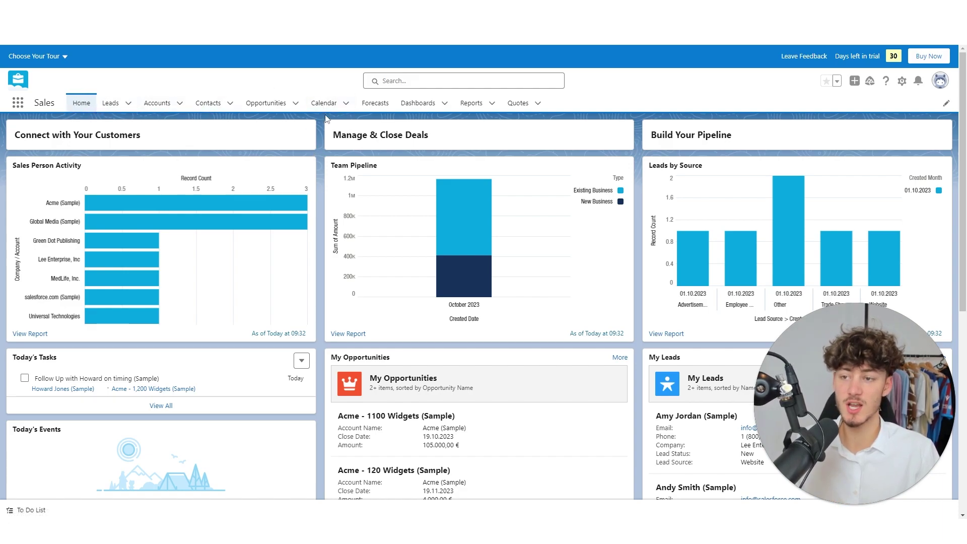
scroll(319, 141, "down", 2)
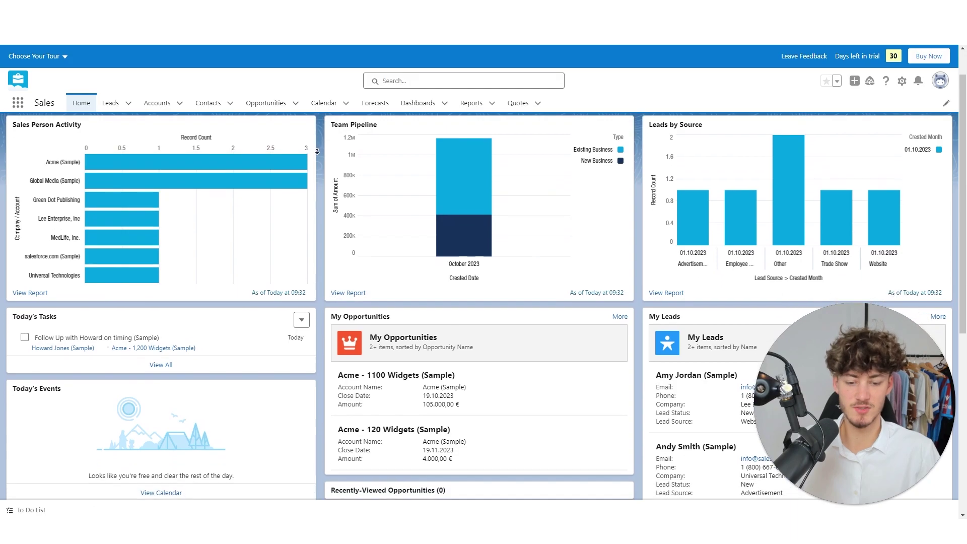
scroll(316, 152, "down", 1)
scroll(357, 85, "up", 3)
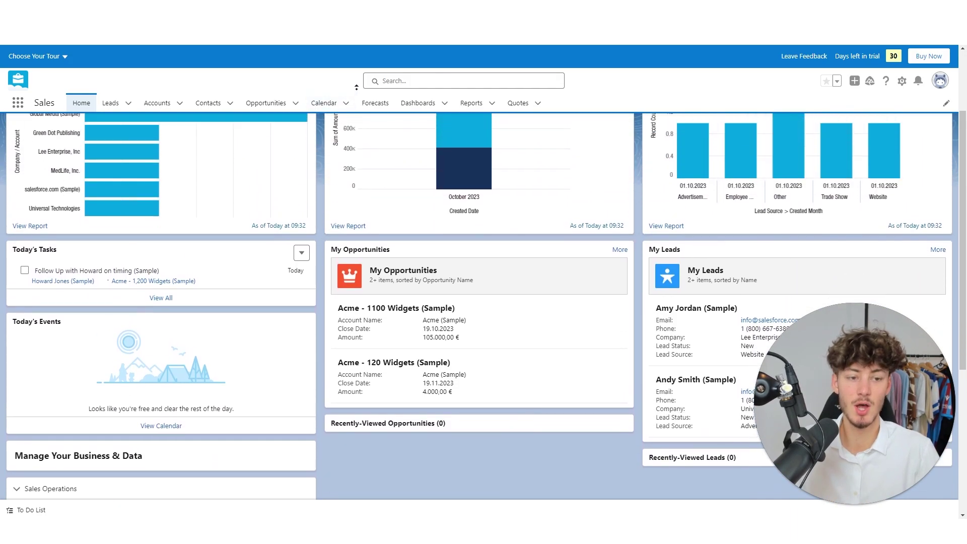
scroll(568, 154, "down", 6)
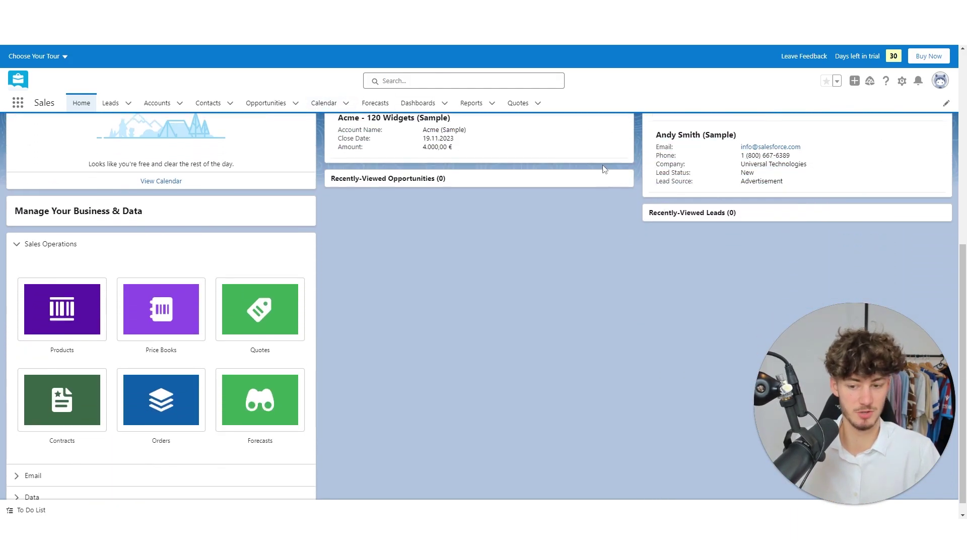
scroll(568, 154, "up", 6)
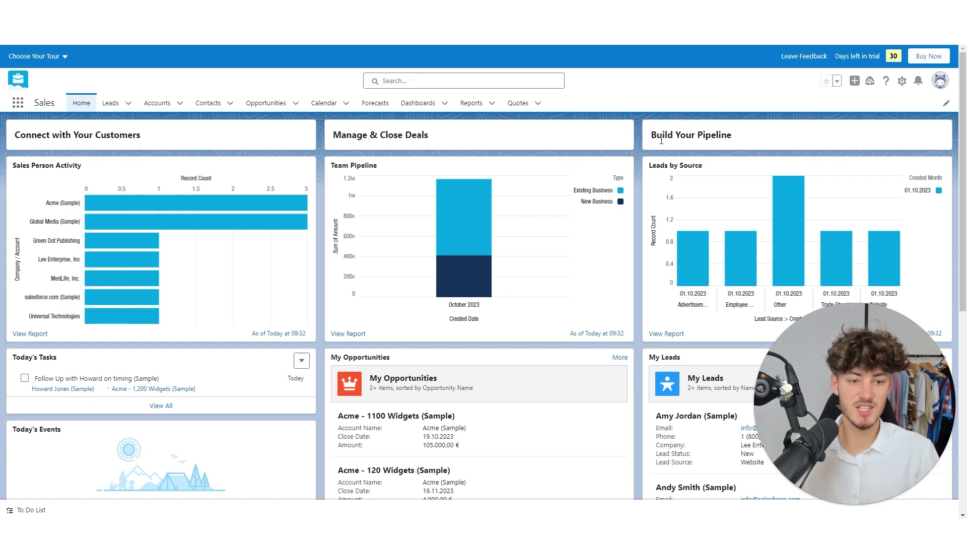
scroll(649, 127, "down", 1)
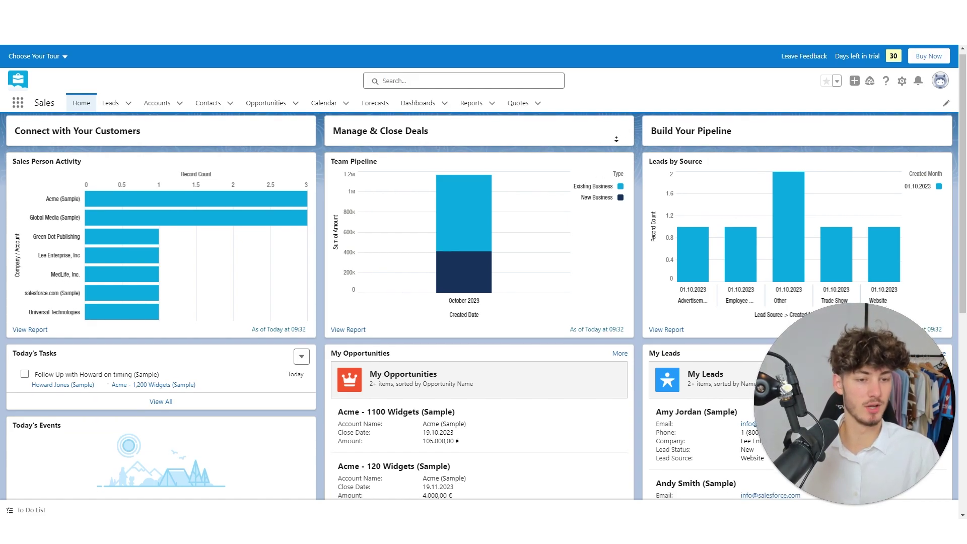
Highlight the Manage & Close Deals and Connect with Your Customers headings at the top.
left_click_drag(648, 123, 752, 121)
left_click(746, 146)
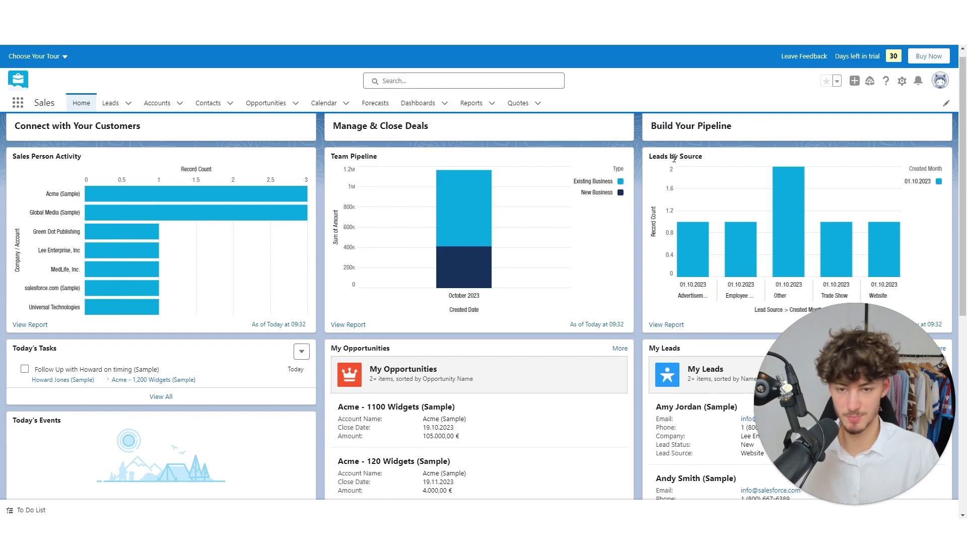
scroll(630, 169, "up", 1)
left_click_drag(370, 131, 460, 144)
left_click(459, 143)
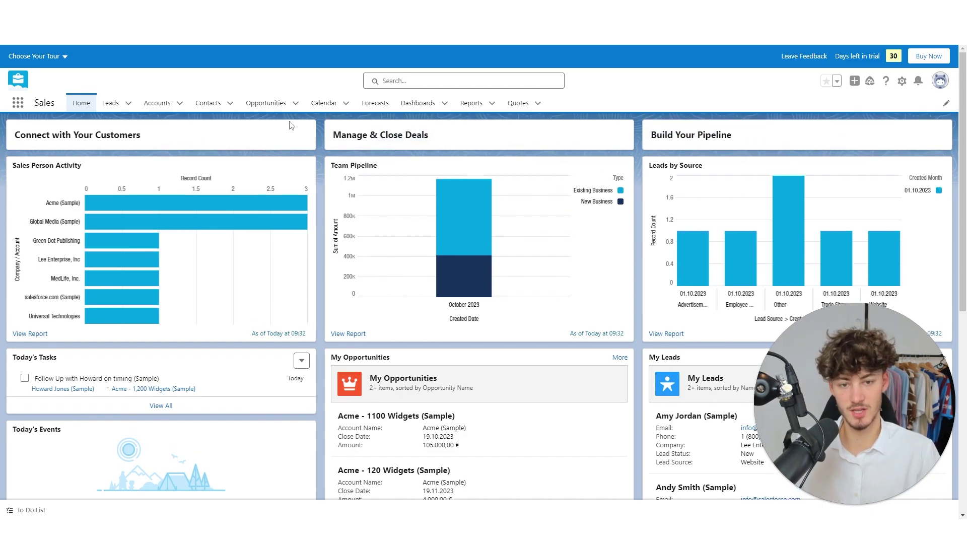
left_click_drag(30, 148, 147, 139)
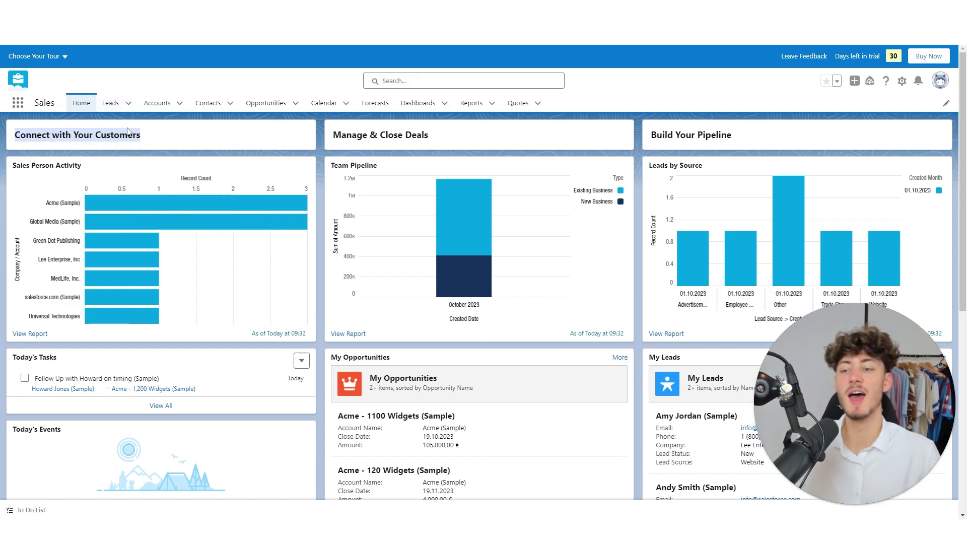
left_click(136, 130)
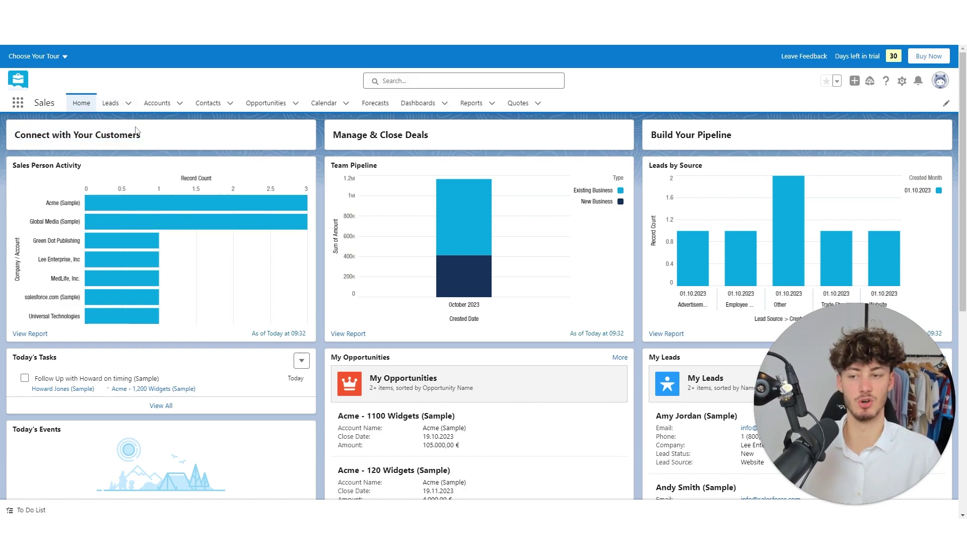
On Accounts, open and close the New Account form, then enter and leave the import wizard.
left_click(168, 104)
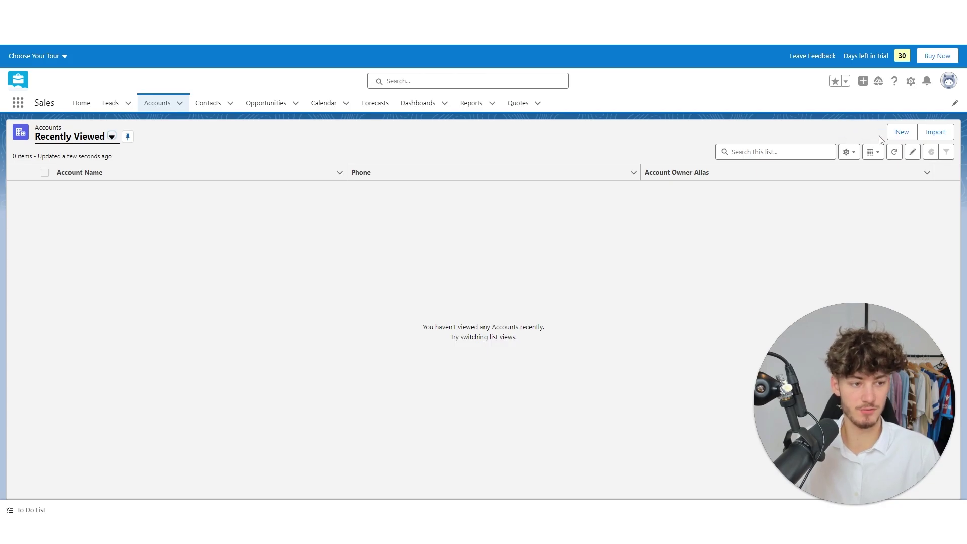
left_click(904, 136)
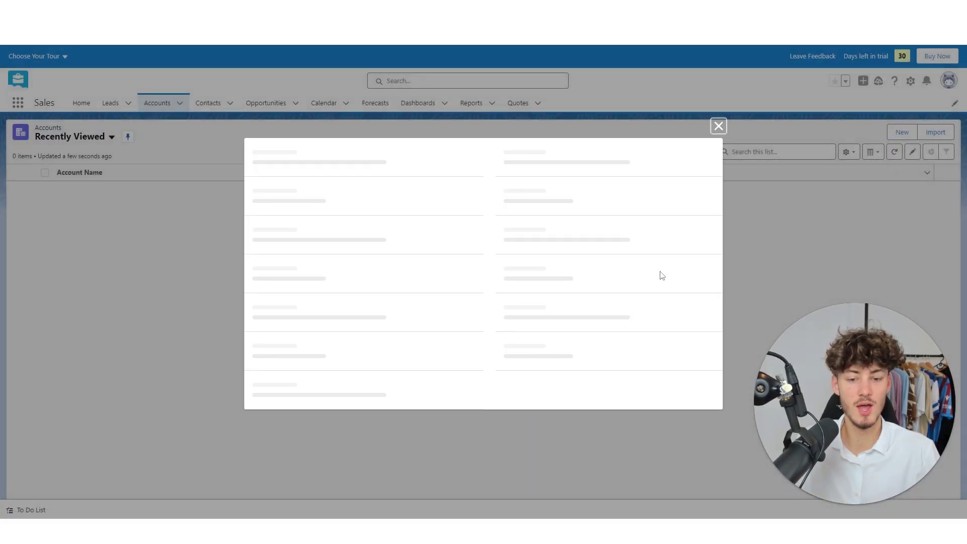
left_click(719, 126)
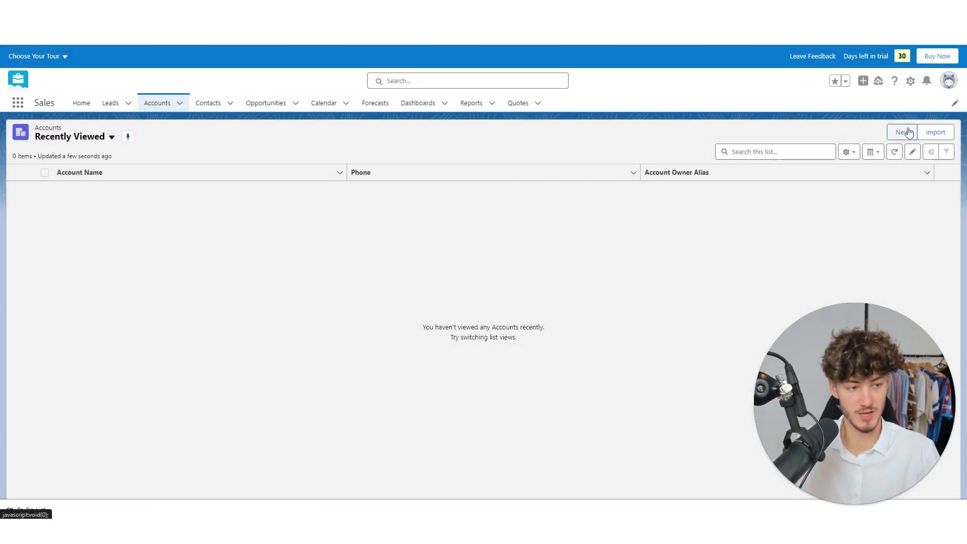
left_click(934, 134)
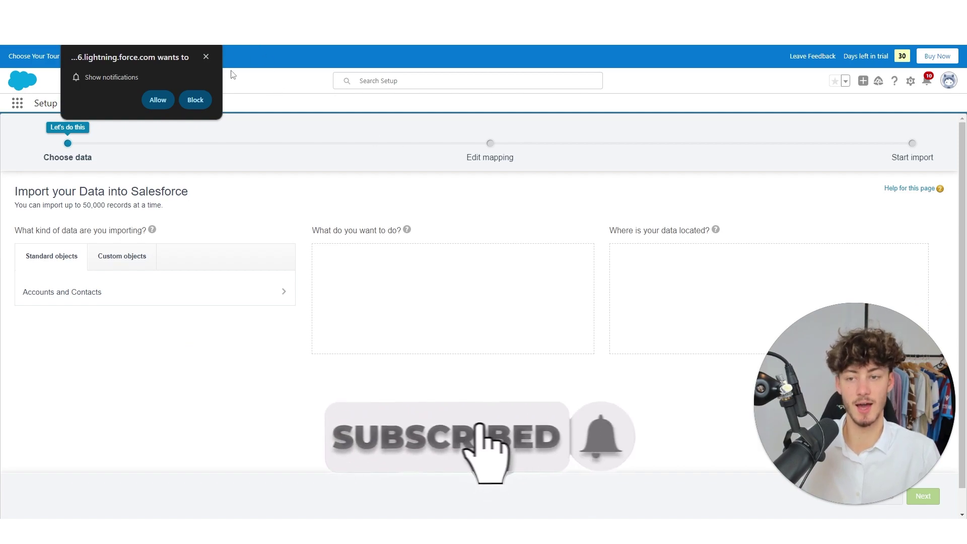
left_click(205, 57)
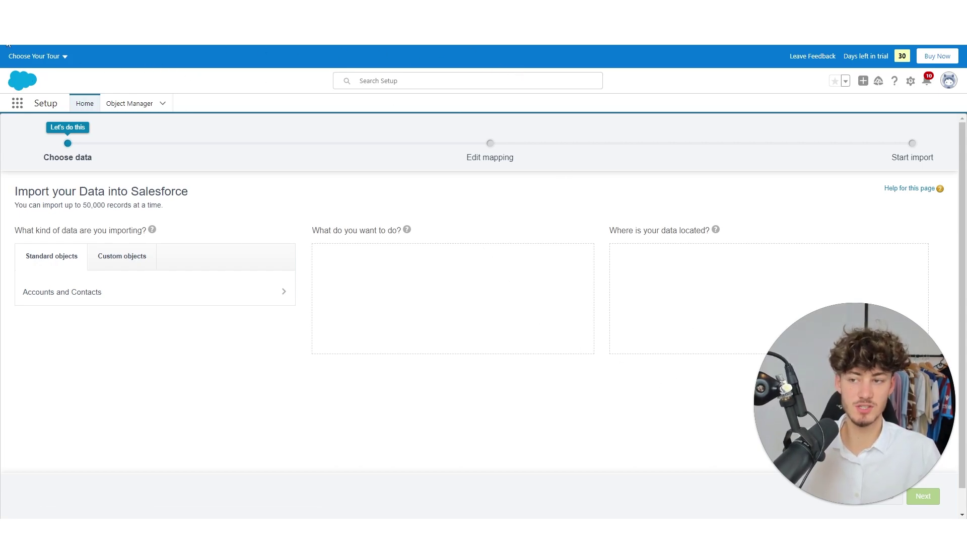
left_click(84, 104)
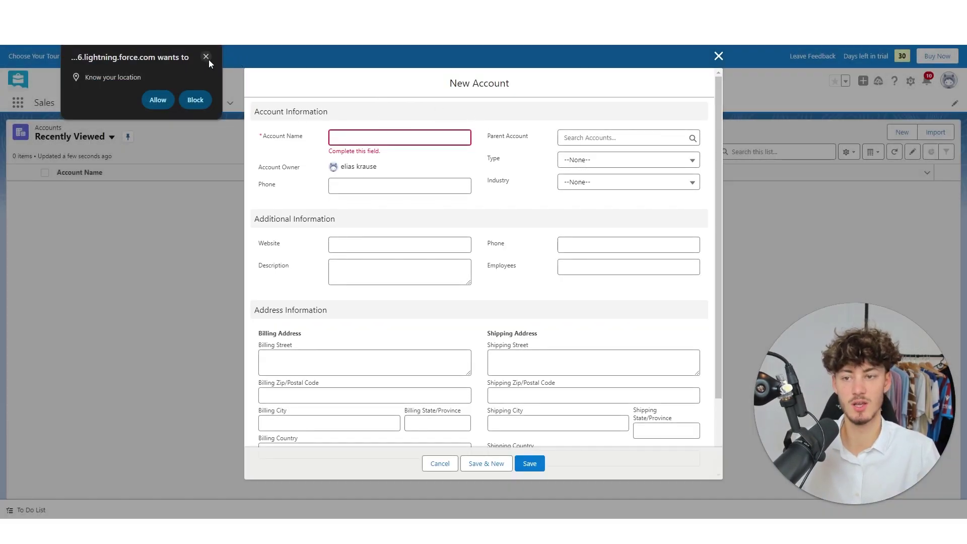
Dismiss the browser prompts and enter 'Markus Company' as the account name.
left_click(718, 56)
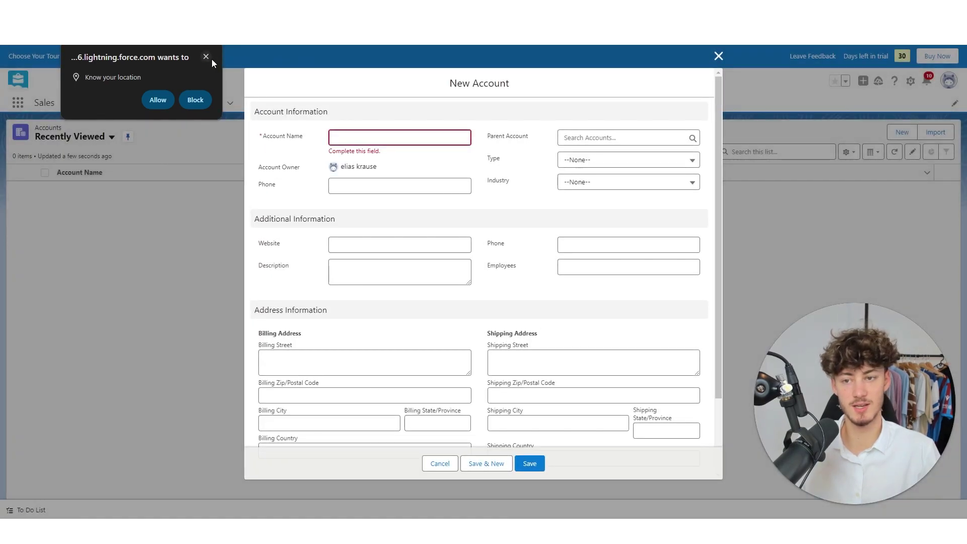
left_click(209, 57)
left_click(380, 151)
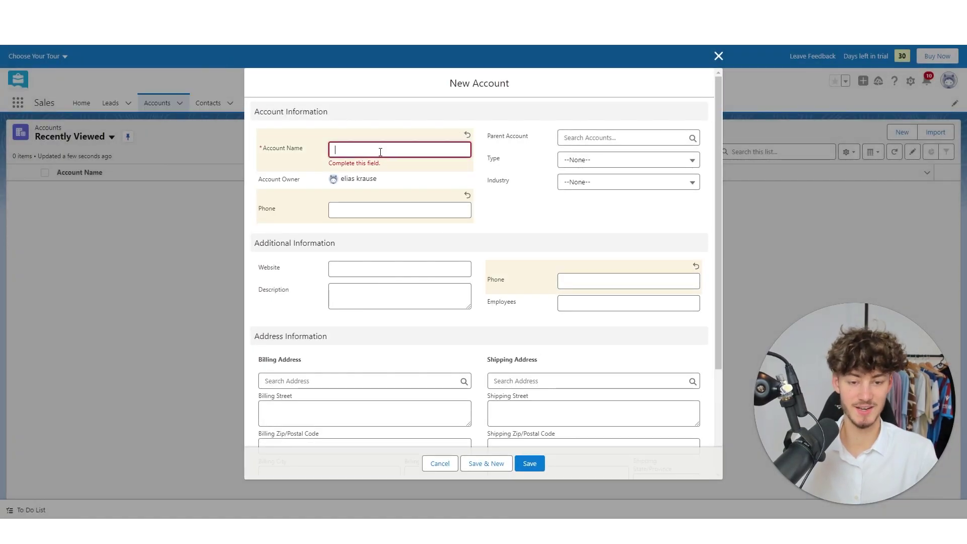
type("Markus Company")
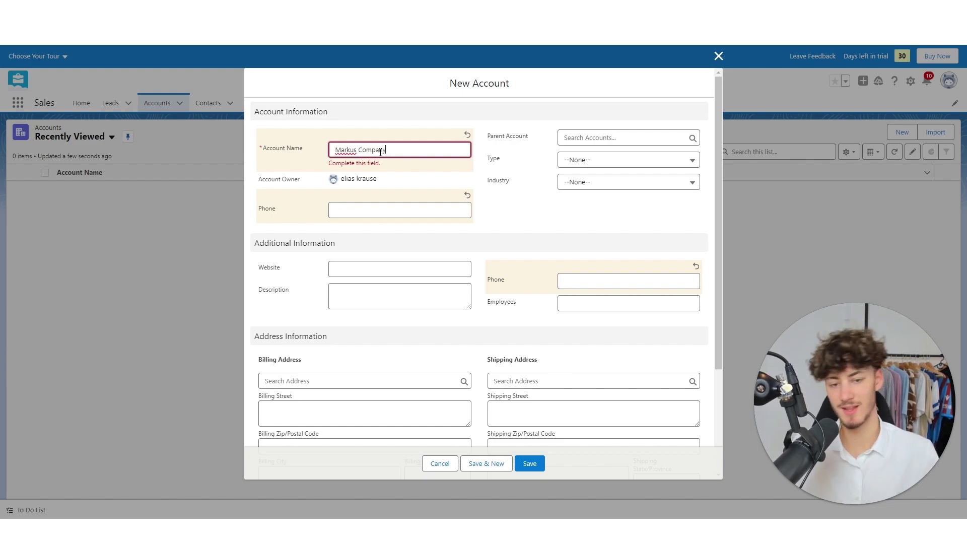
left_click(538, 220)
Review the rest of the New Account form and save the Markus Company account.
scroll(534, 164, "down", 1)
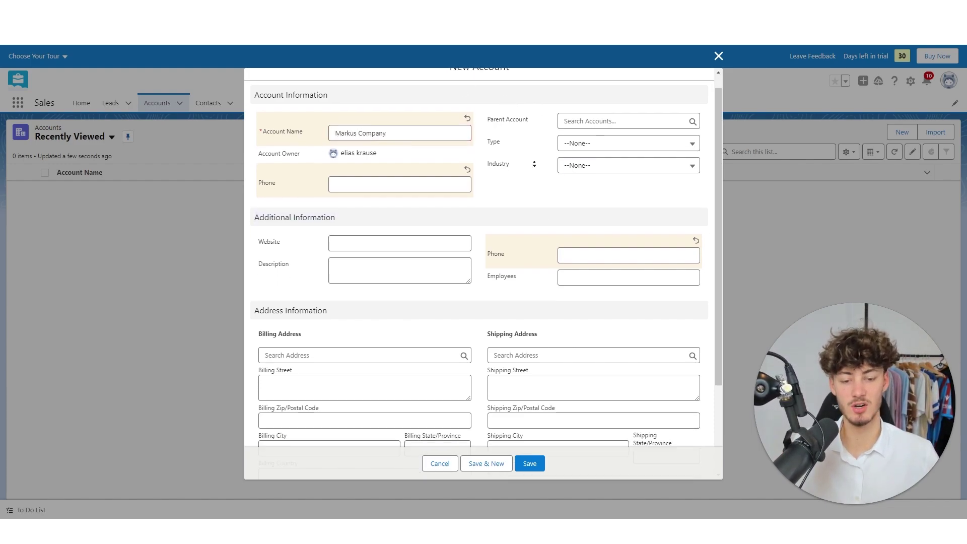
scroll(534, 167, "down", 3)
scroll(473, 304, "up", 4)
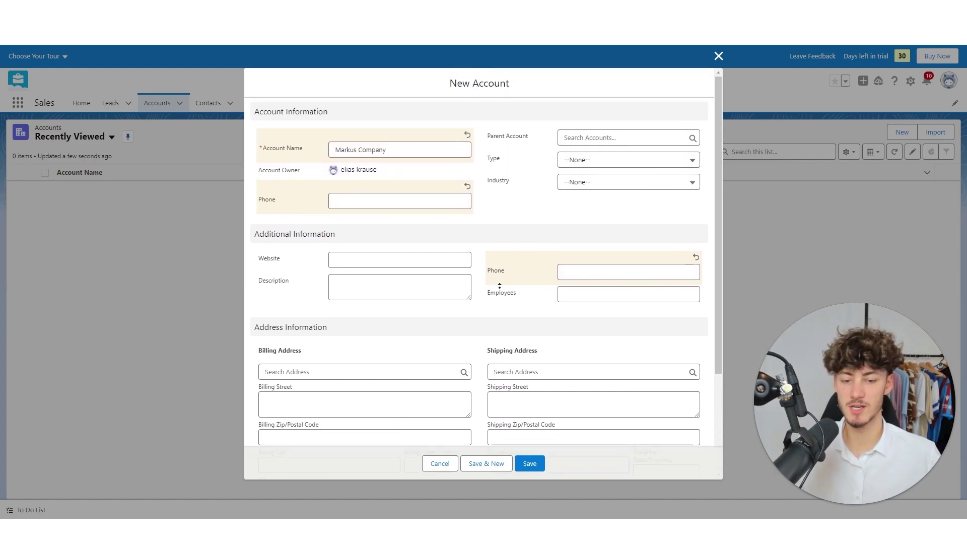
scroll(501, 290, "down", 3)
scroll(479, 275, "up", 3)
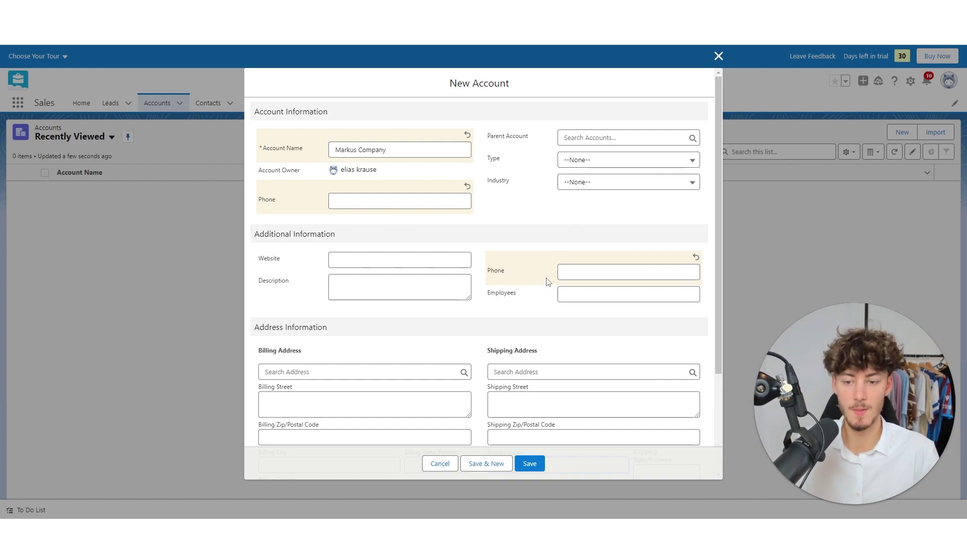
left_click_drag(257, 235, 340, 242)
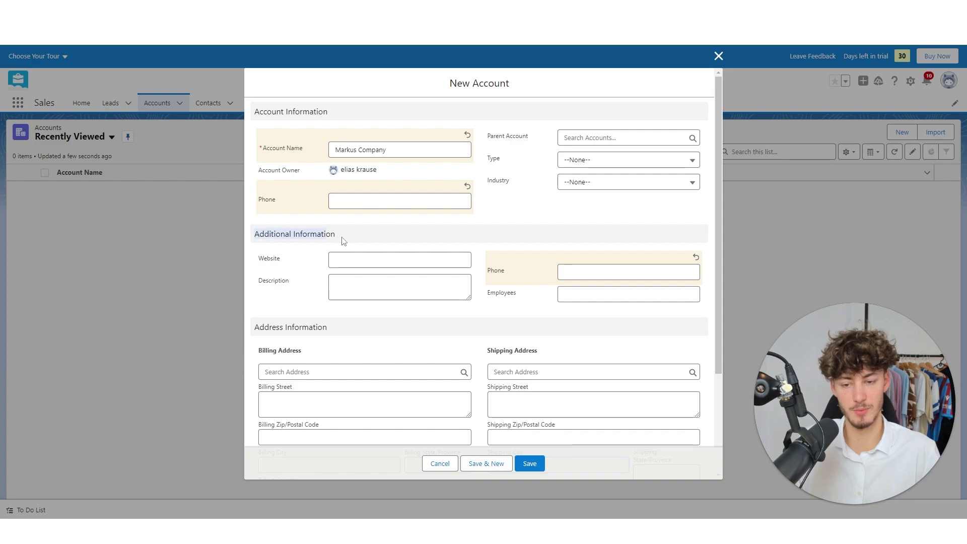
left_click(313, 281)
left_click_drag(259, 286, 329, 285)
left_click(329, 285)
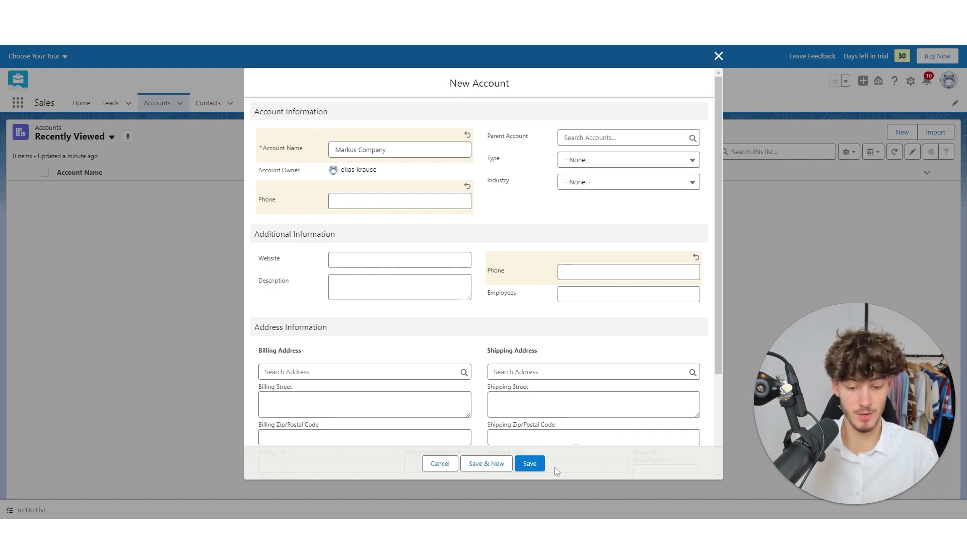
left_click(535, 464)
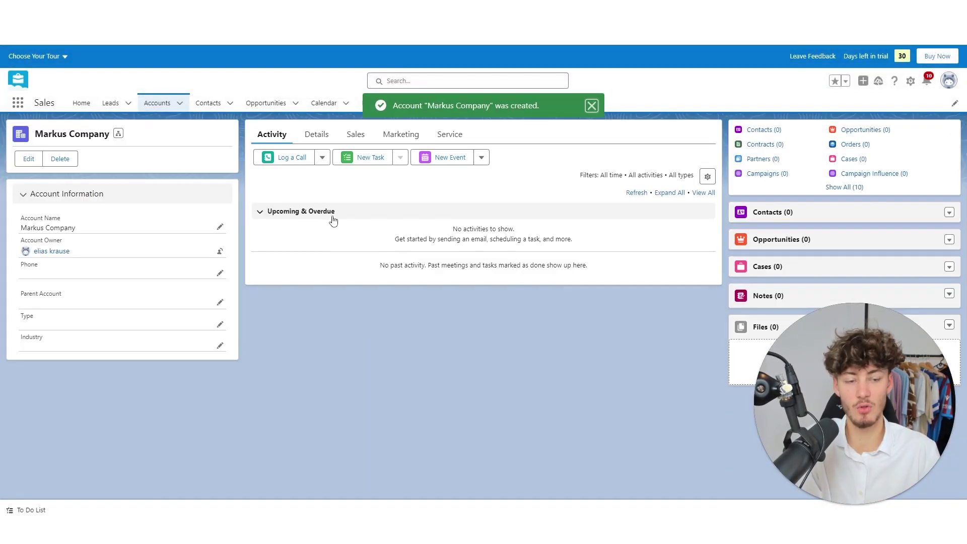
left_click_drag(839, 348, 582, 268)
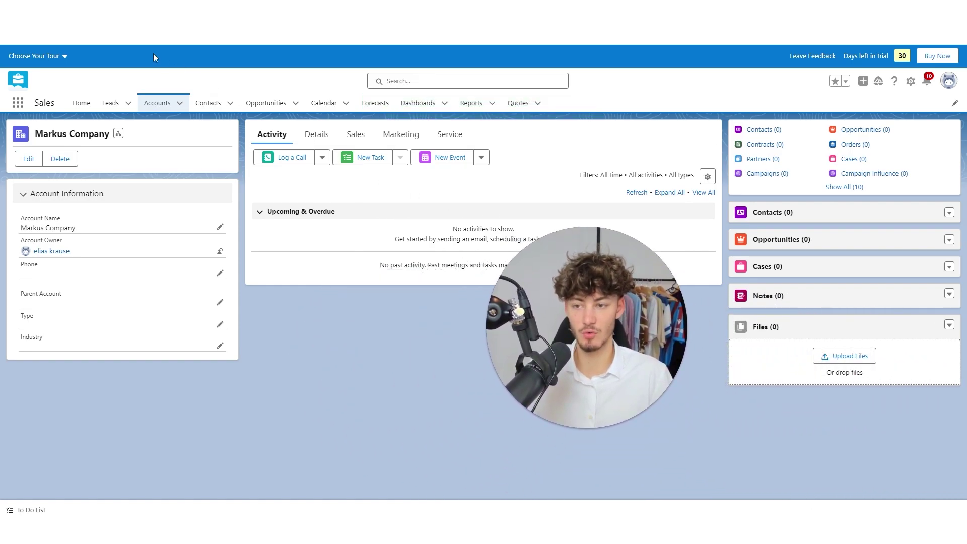
Start a new lead with Lead Status New and salutation Mr.
left_click(112, 102)
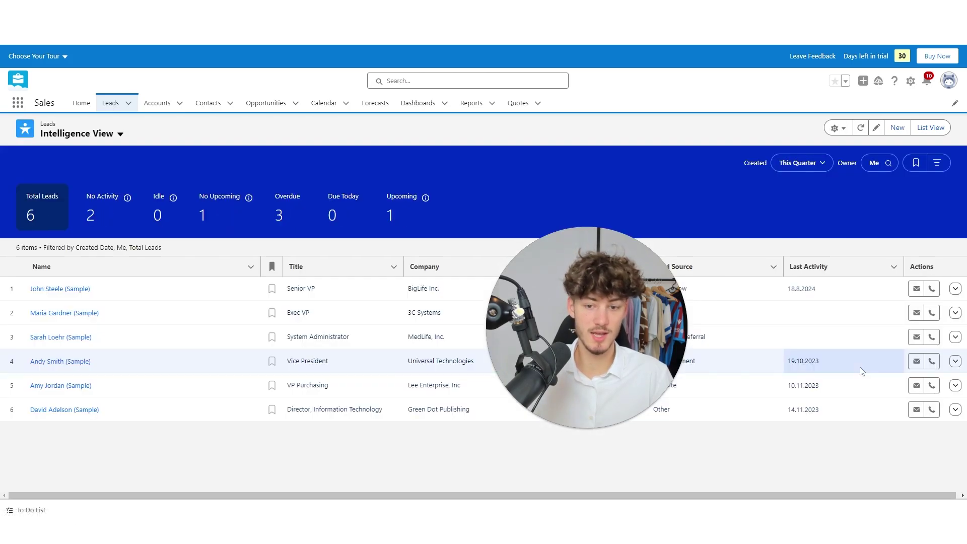
left_click_drag(587, 352, 855, 428)
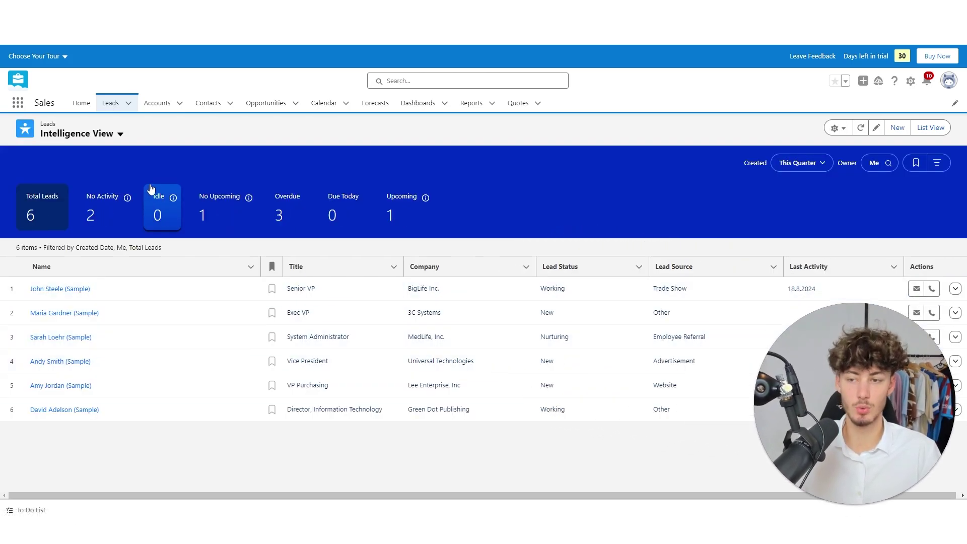
left_click(897, 128)
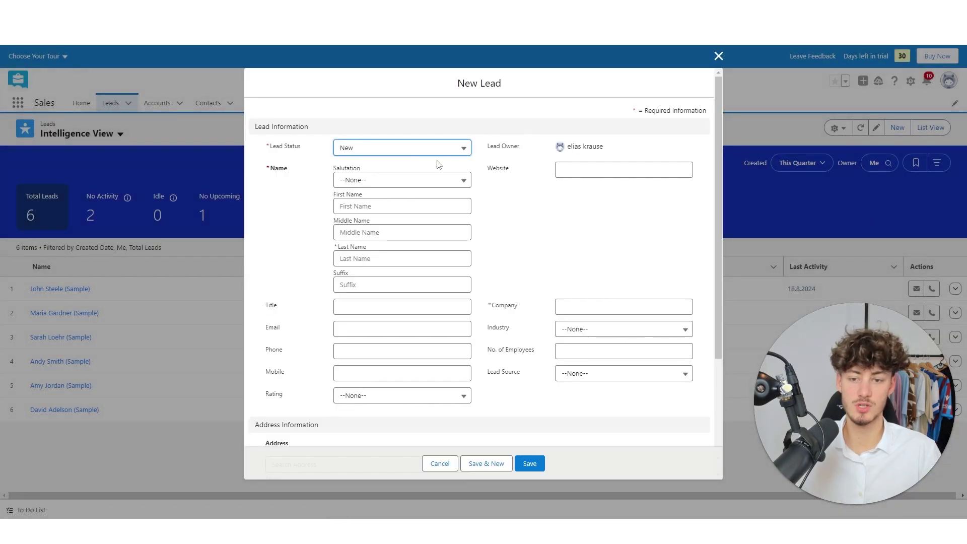
left_click(418, 148)
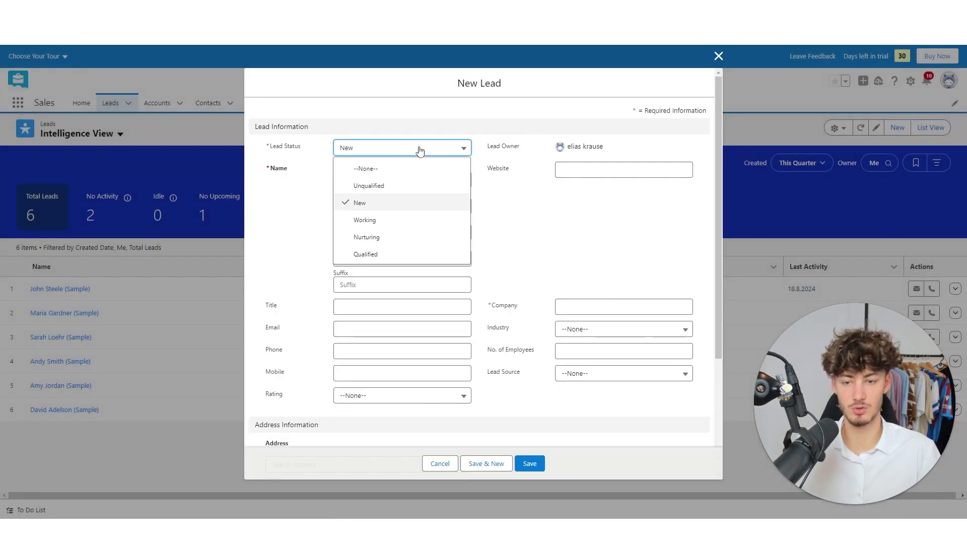
left_click(376, 204)
left_click(373, 186)
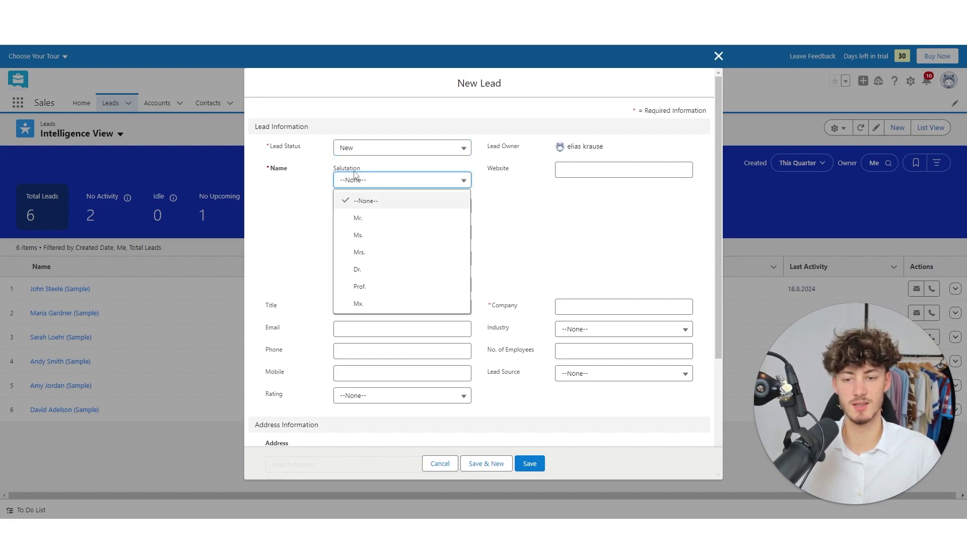
left_click(378, 221)
Enter the lead's first and last name, company 'John Company', and save the lead.
left_click(386, 219)
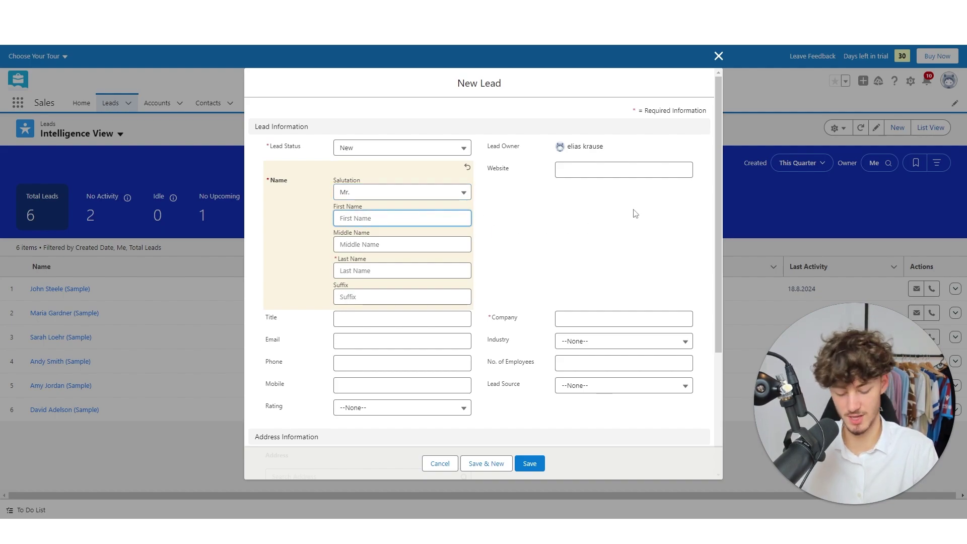
type("John")
key("Tab")
key("Tab")
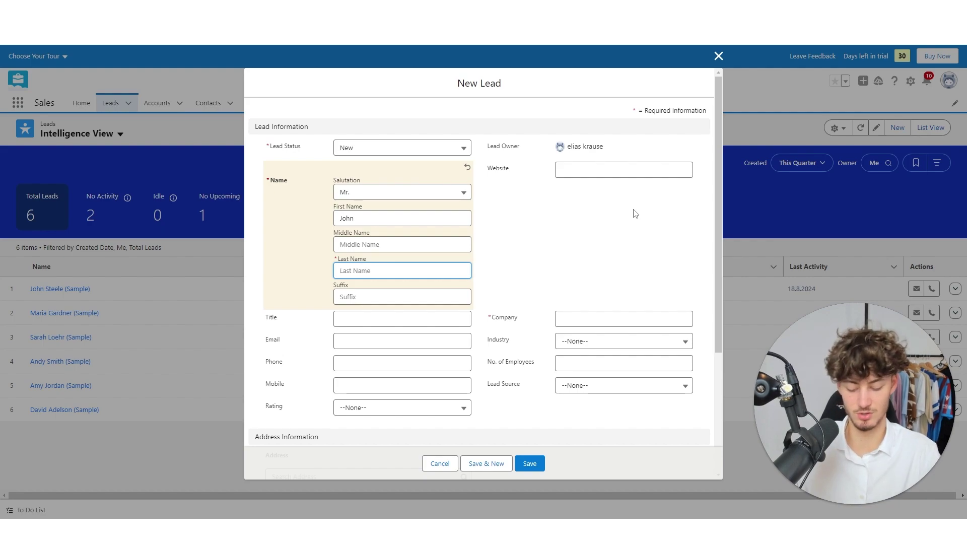
type("Johnson")
left_click(627, 224)
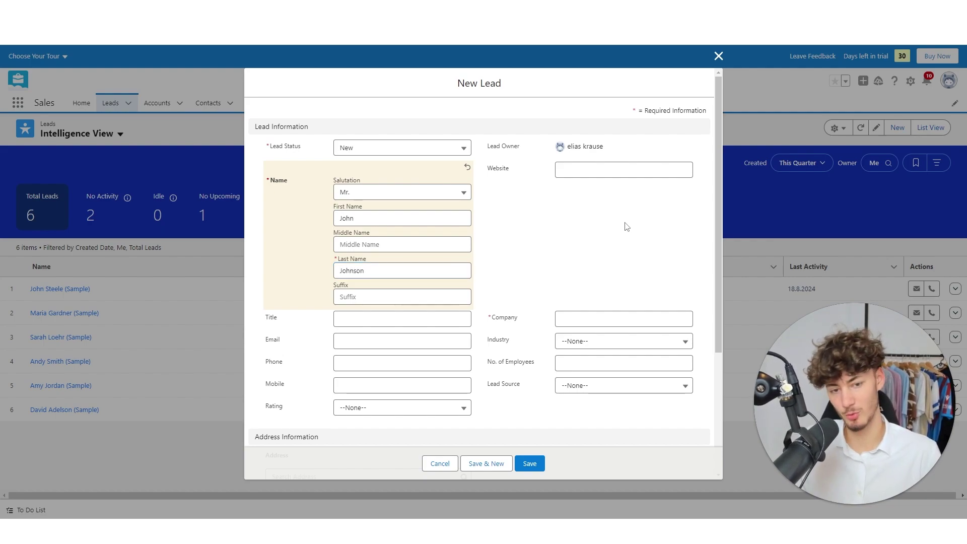
left_click(628, 317)
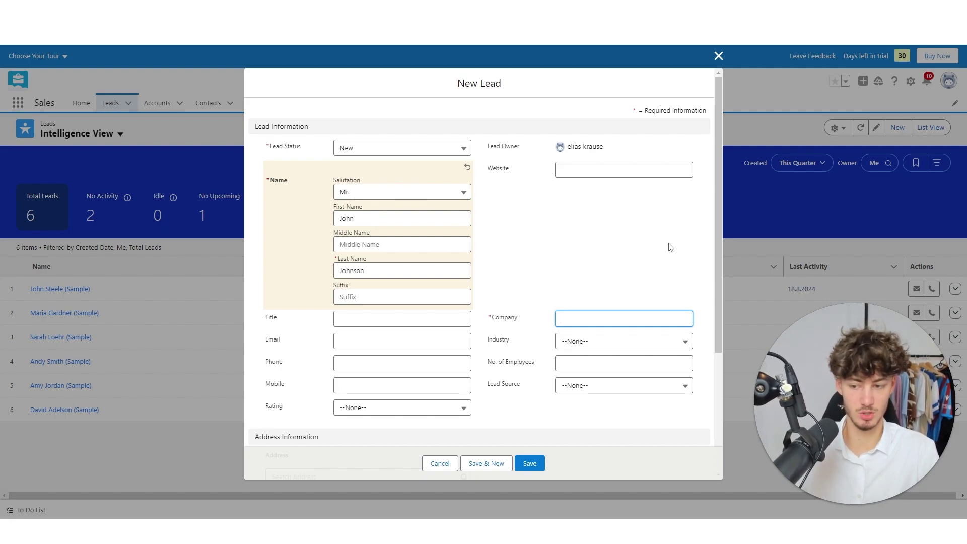
type("John Company")
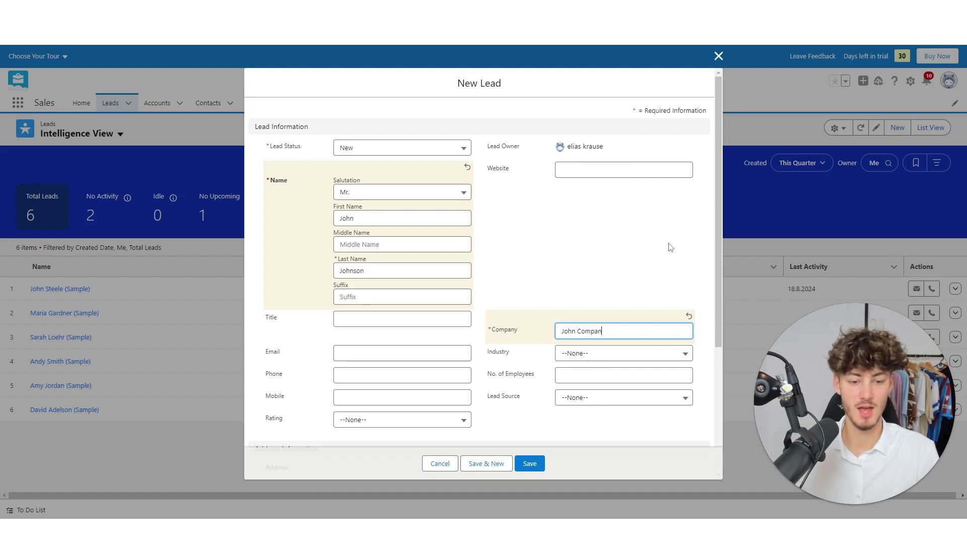
left_click(715, 388)
left_click(528, 465)
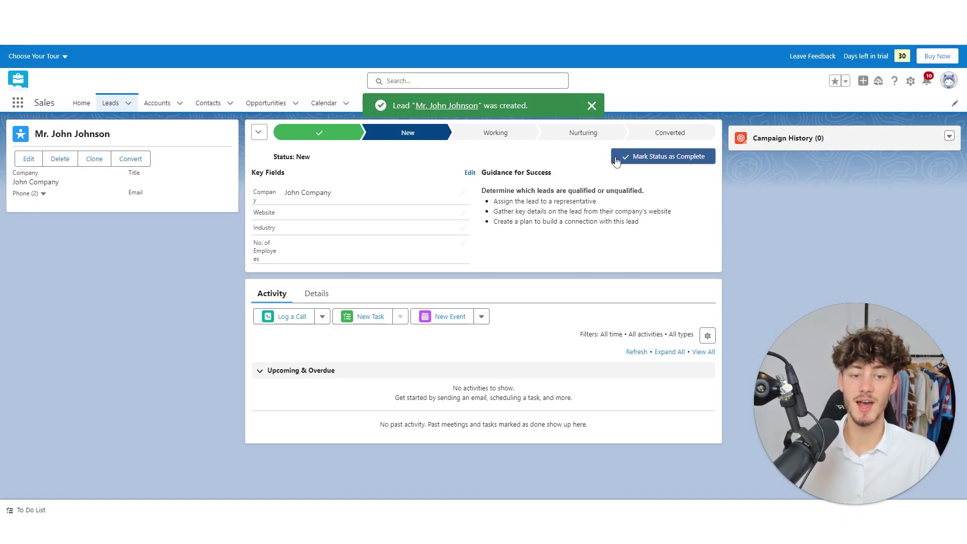
Dismiss the lead notice, set the lead status to Working, and open the Contacts list.
left_click(592, 107)
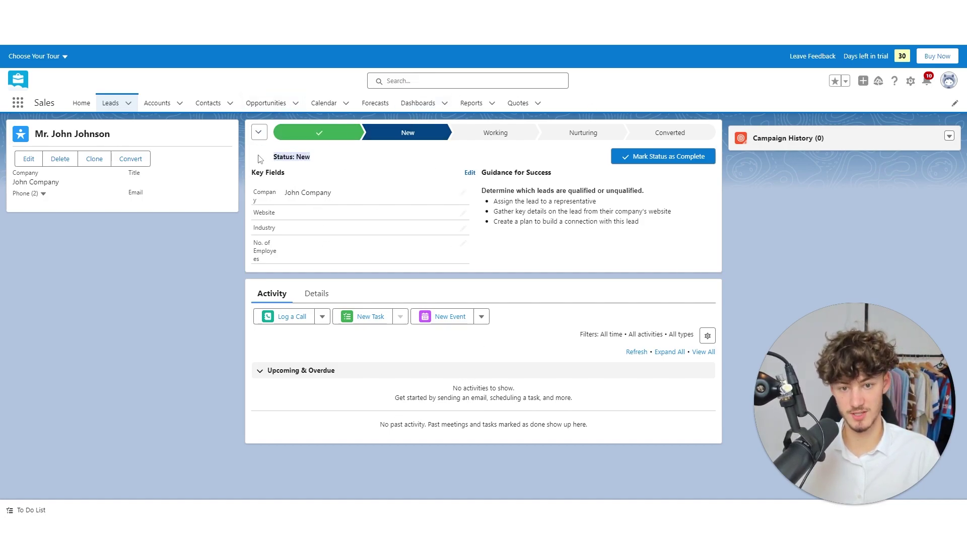
left_click(445, 138)
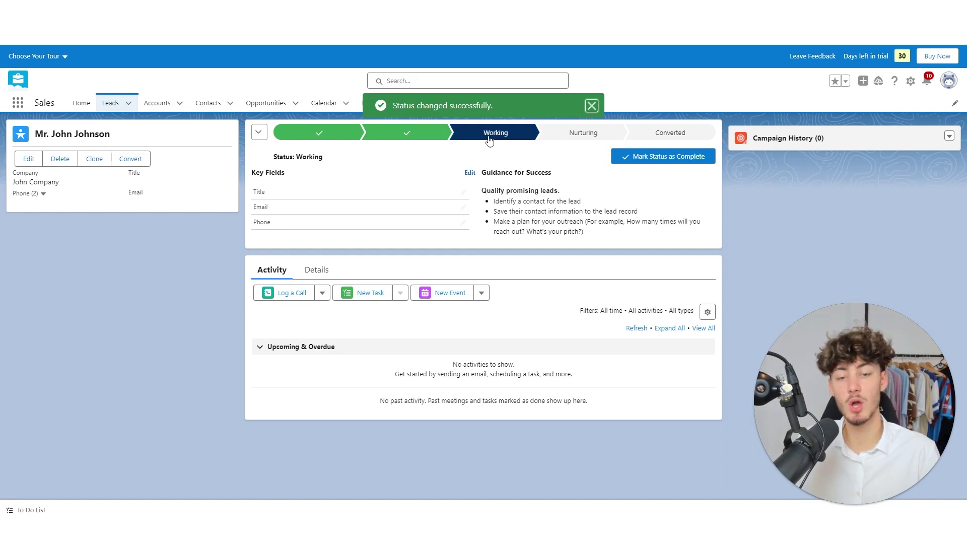
key("super")
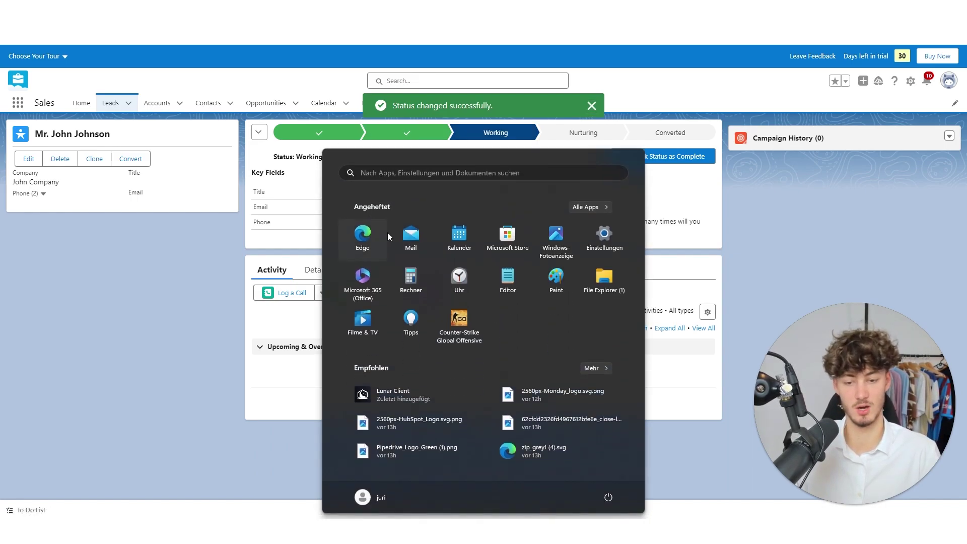
key("super")
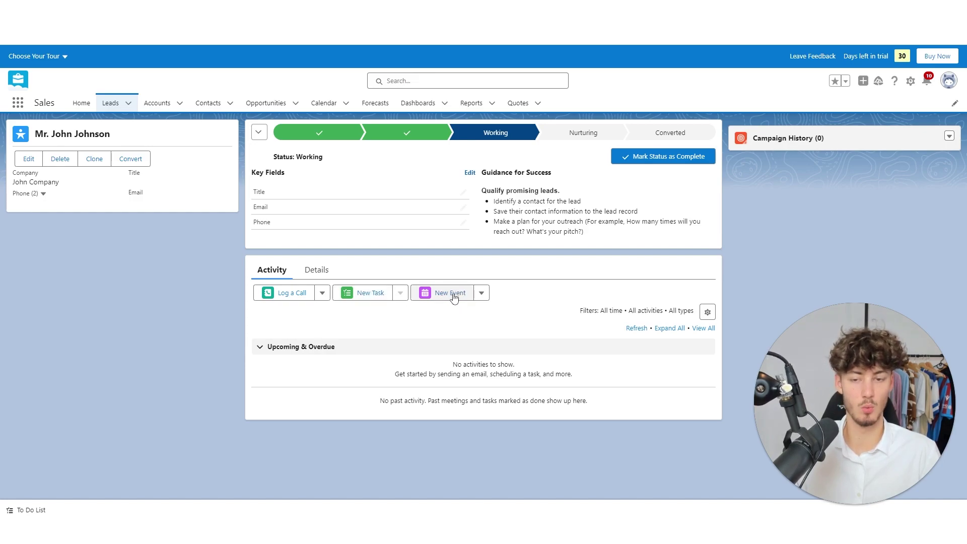
left_click(223, 104)
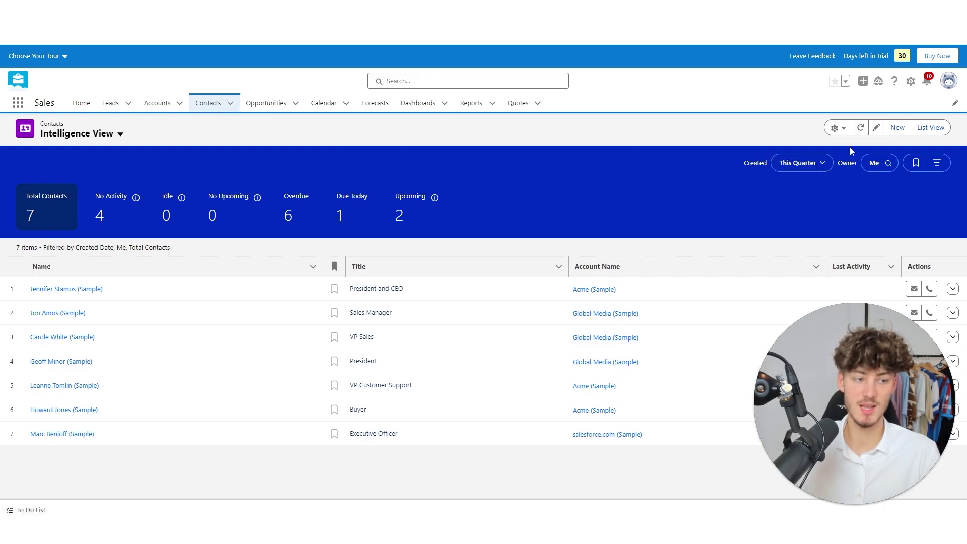
Start a new contact, leave the salutation unset, and enter the contact's first and last name.
left_click(902, 133)
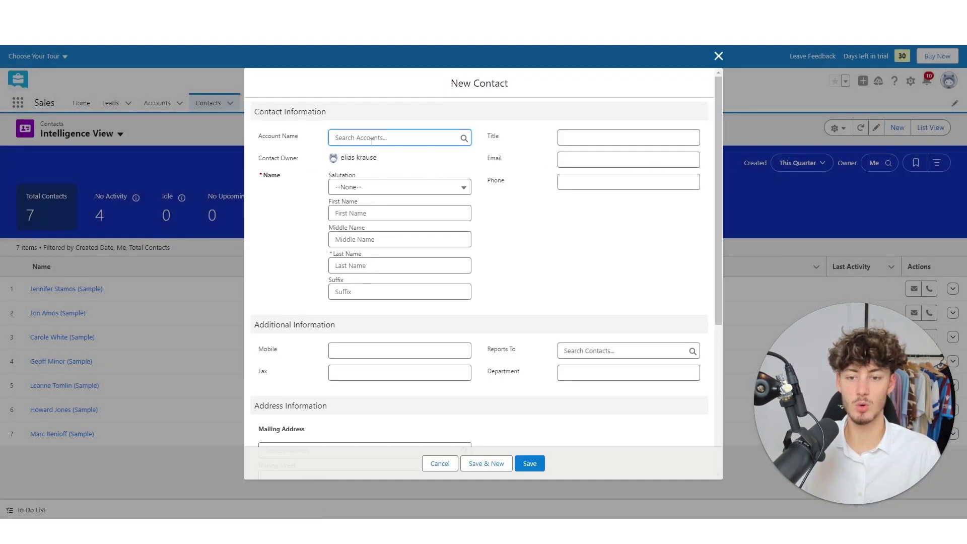
left_click(380, 193)
left_click(379, 193)
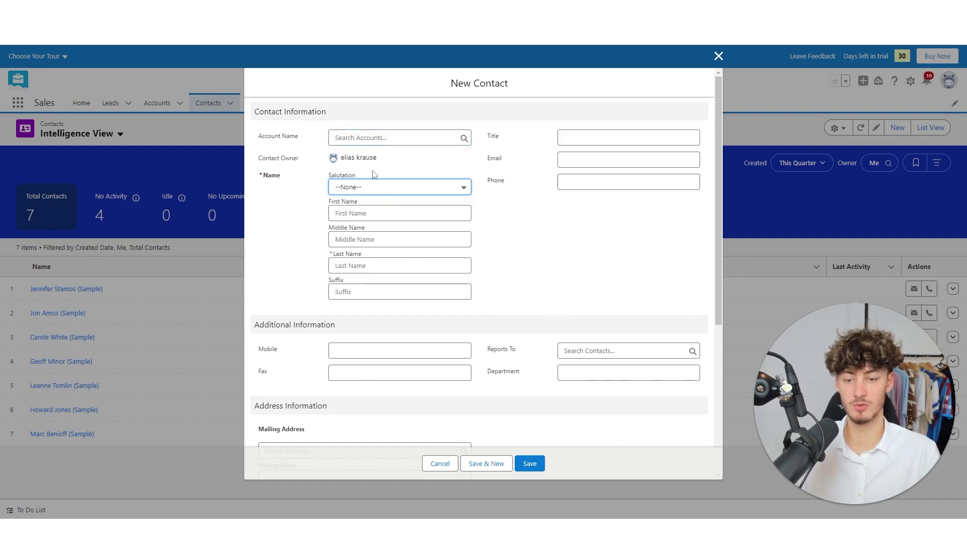
left_click_drag(254, 176, 356, 188)
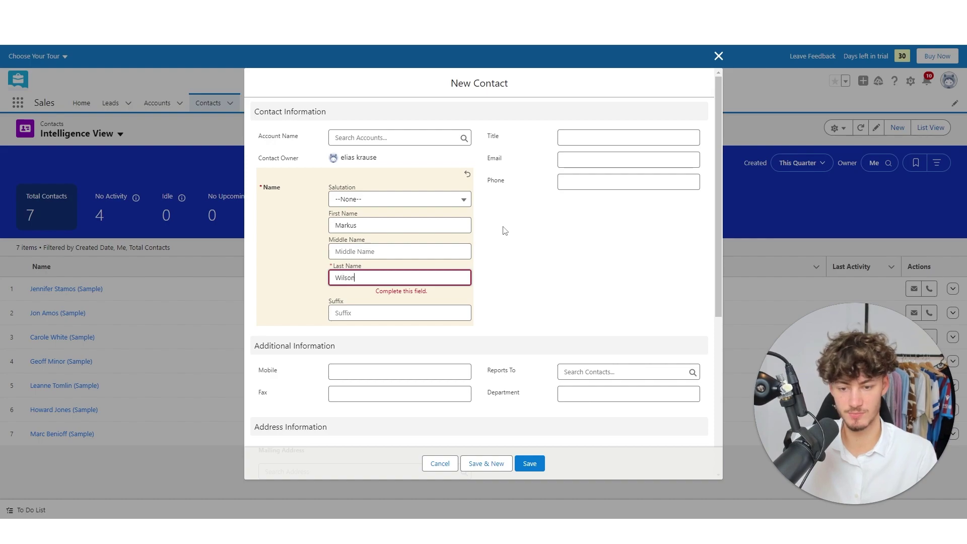
left_click(635, 222)
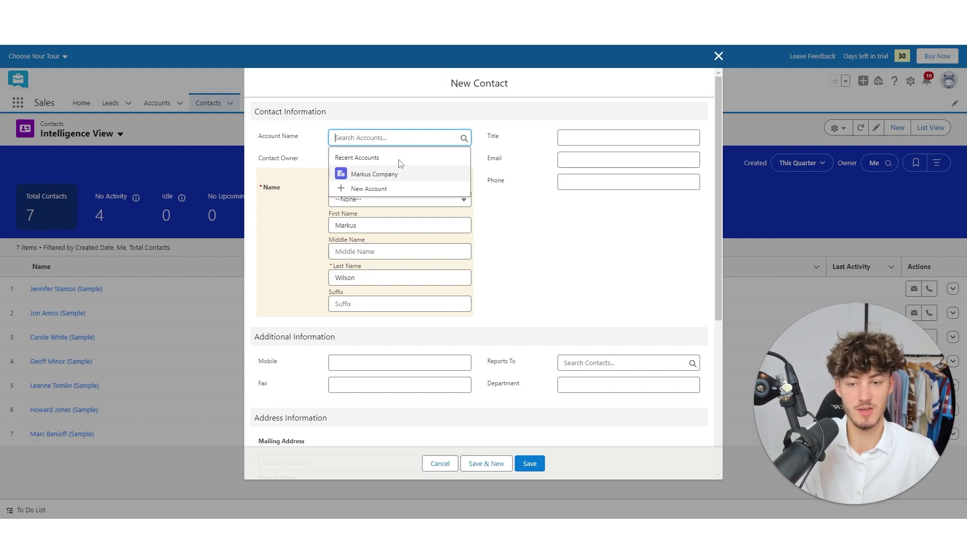
Link the contact to the Markus Company account and save it.
left_click(321, 139)
left_click(353, 138)
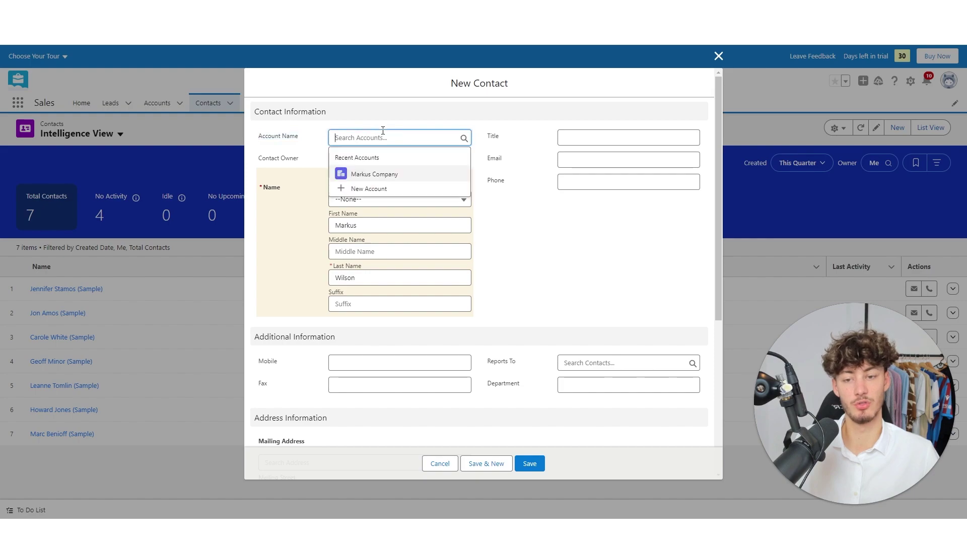
left_click(371, 176)
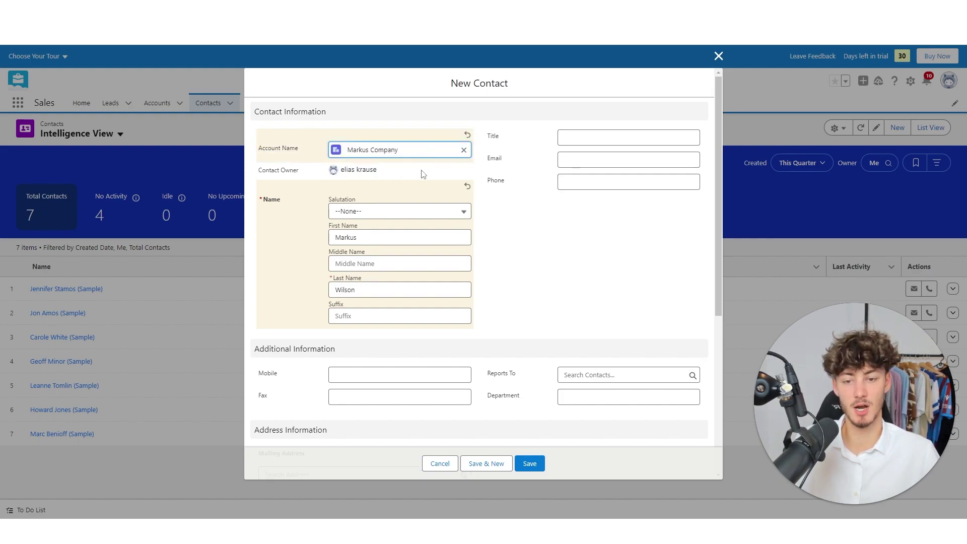
left_click(529, 265)
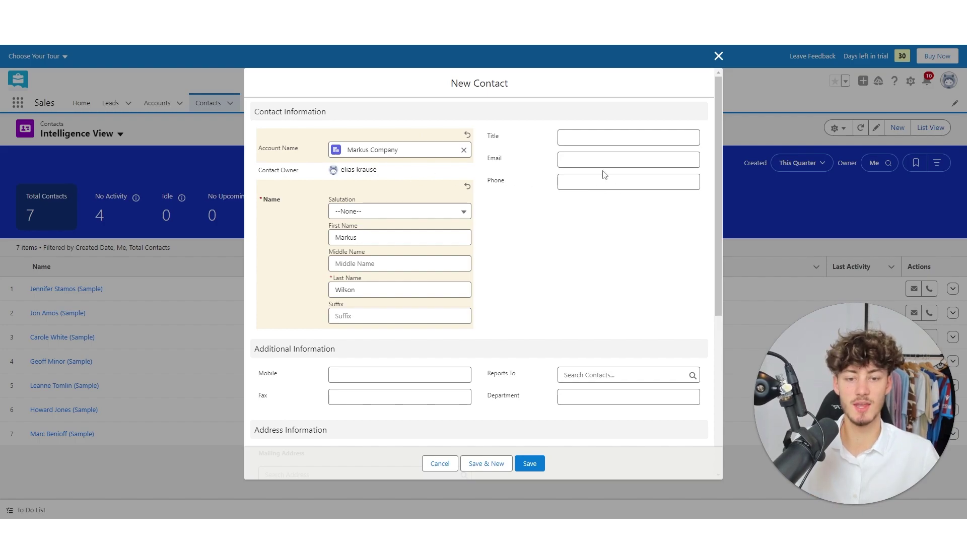
scroll(432, 216, "down", 3)
scroll(398, 242, "down", 2)
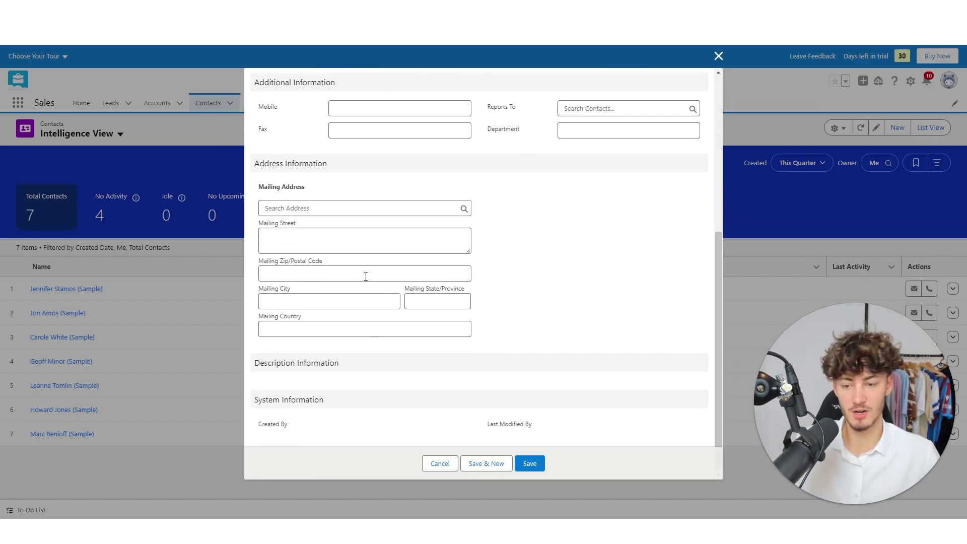
scroll(655, 252, "up", 5)
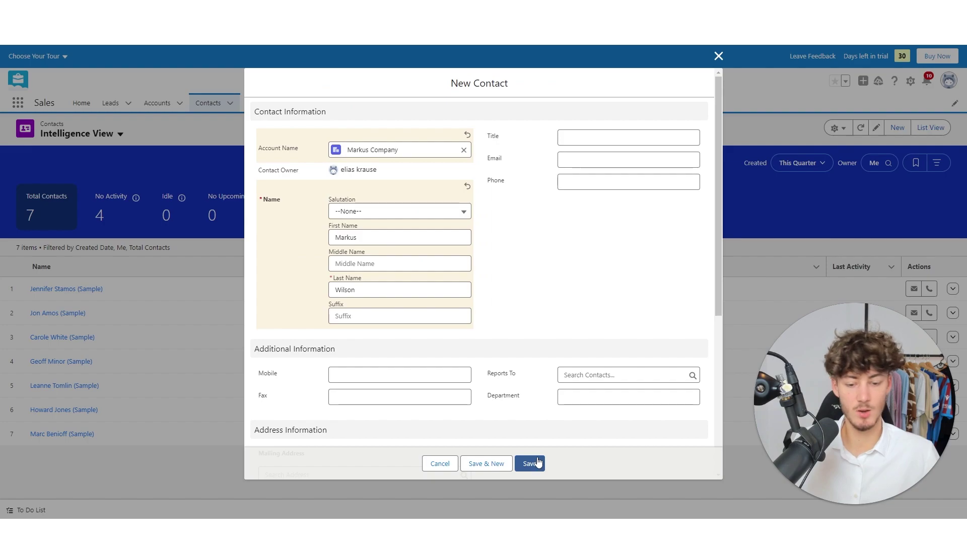
left_click(533, 463)
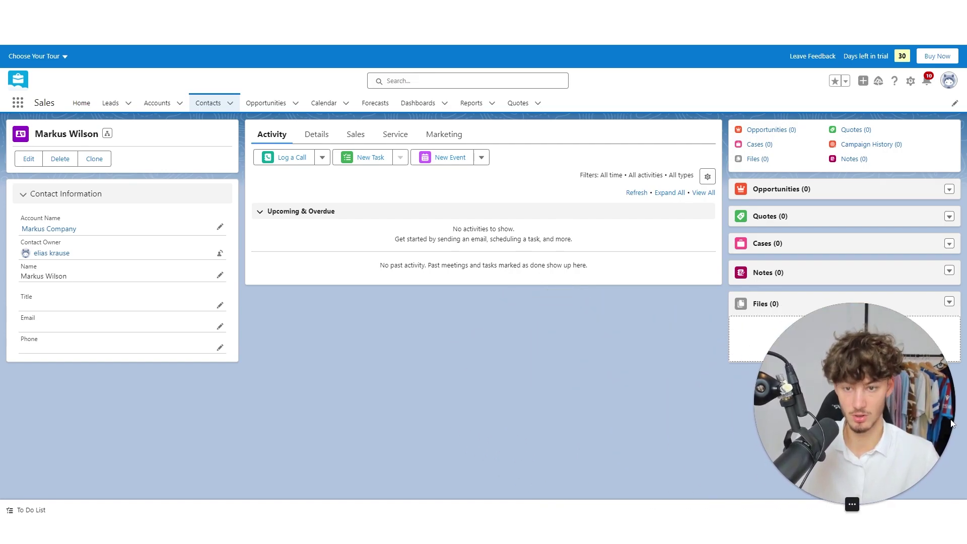
Open the Recently Viewed opportunities, sort them by Stage, and show the display options.
left_click(296, 103)
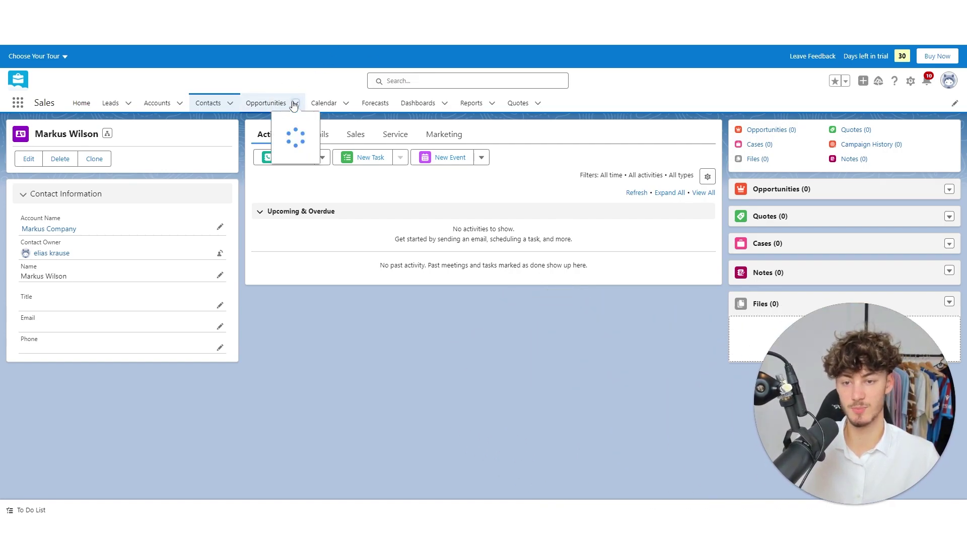
left_click(267, 103)
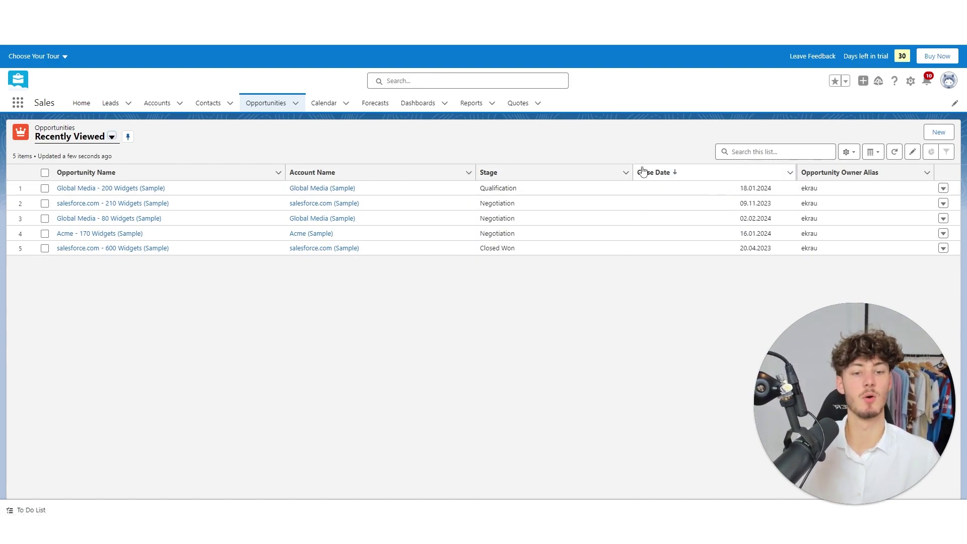
left_click(554, 173)
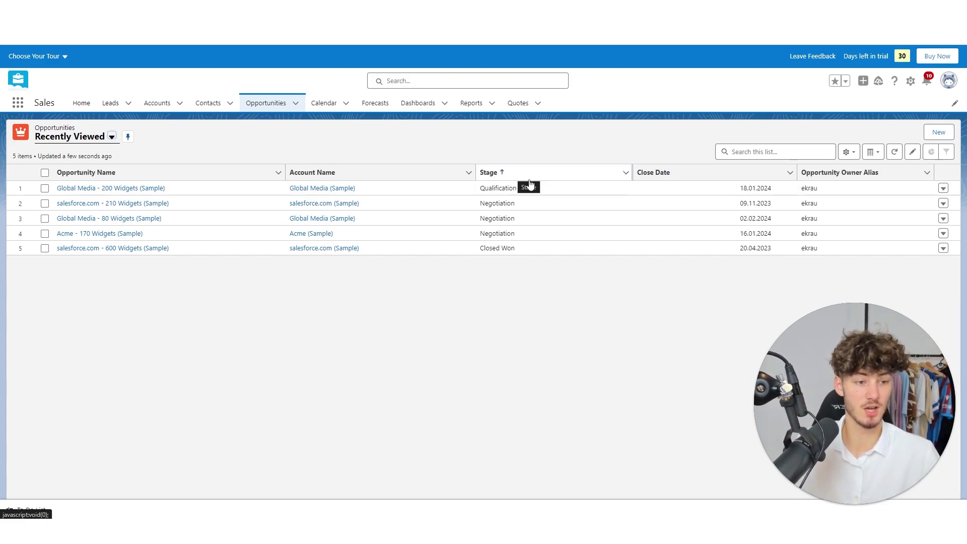
left_click(876, 153)
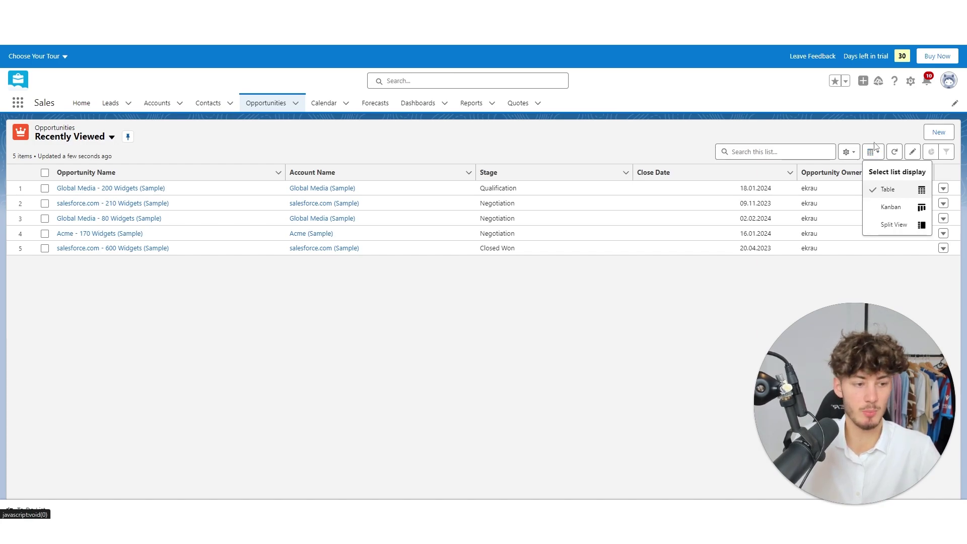
Switch opportunities to the Kanban board and move the 80 Widgets deal to Proposal.
left_click(891, 207)
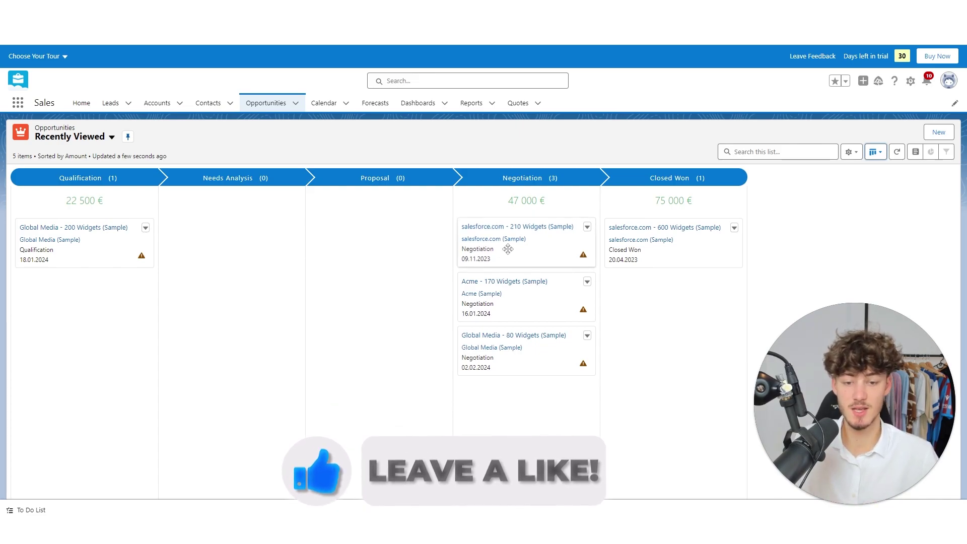
left_click_drag(507, 247, 533, 265)
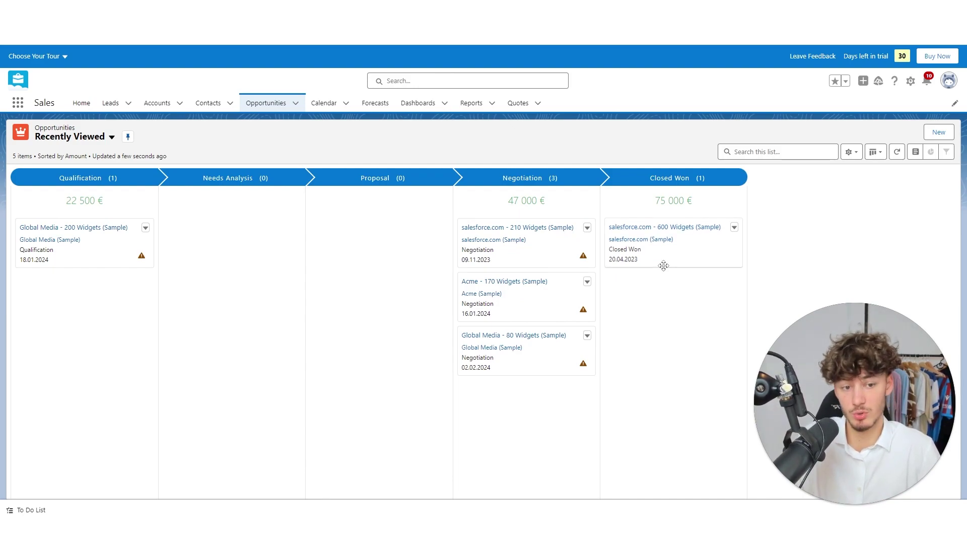
left_click_drag(533, 341, 401, 277)
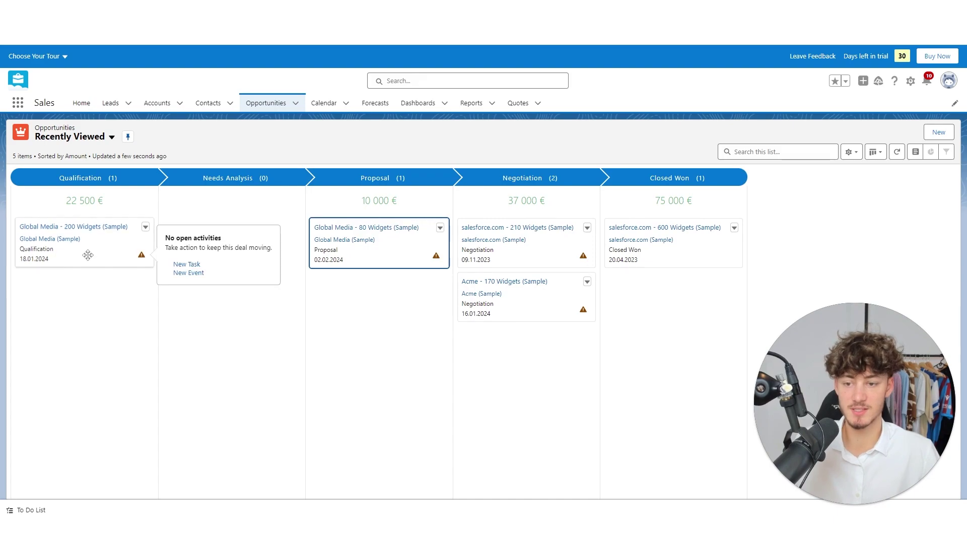
Drag Global Media - 200 Widgets through Needs Analysis and Proposal into Closed Won.
left_click_drag(86, 253, 88, 247)
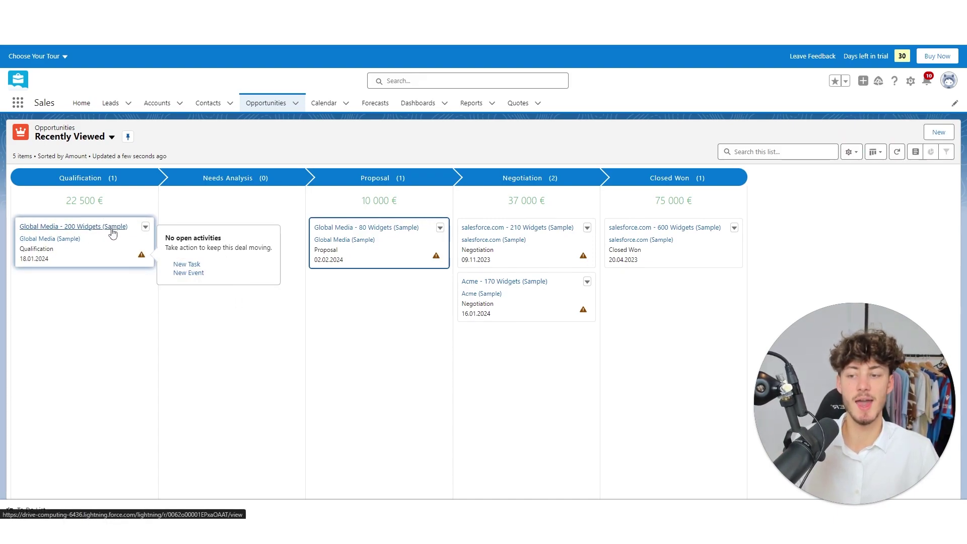
left_click_drag(111, 231, 161, 283)
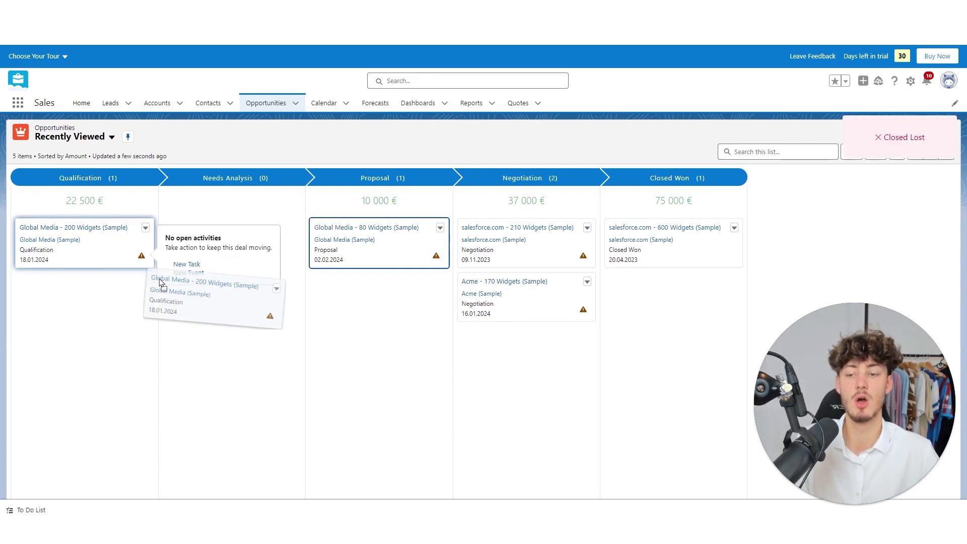
left_click_drag(180, 234, 221, 216)
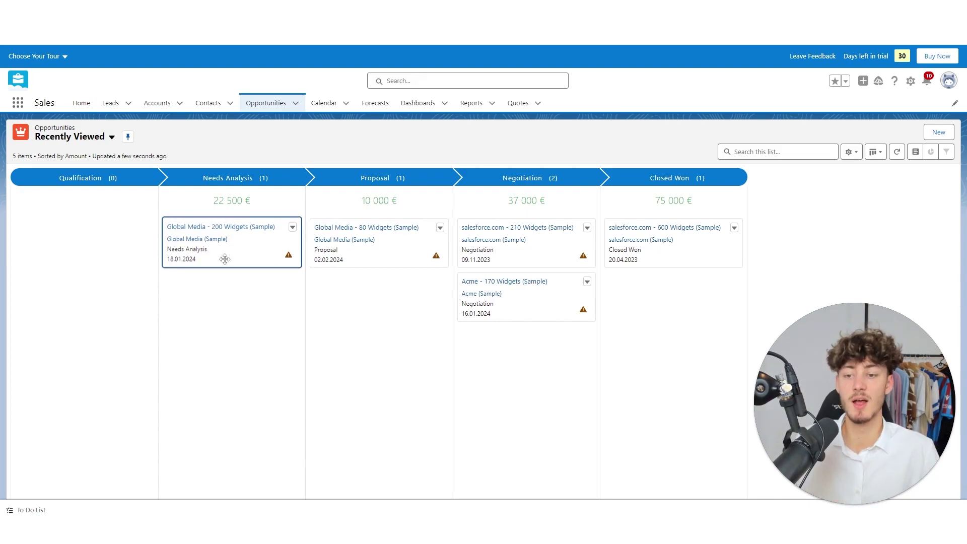
left_click_drag(251, 253, 546, 361)
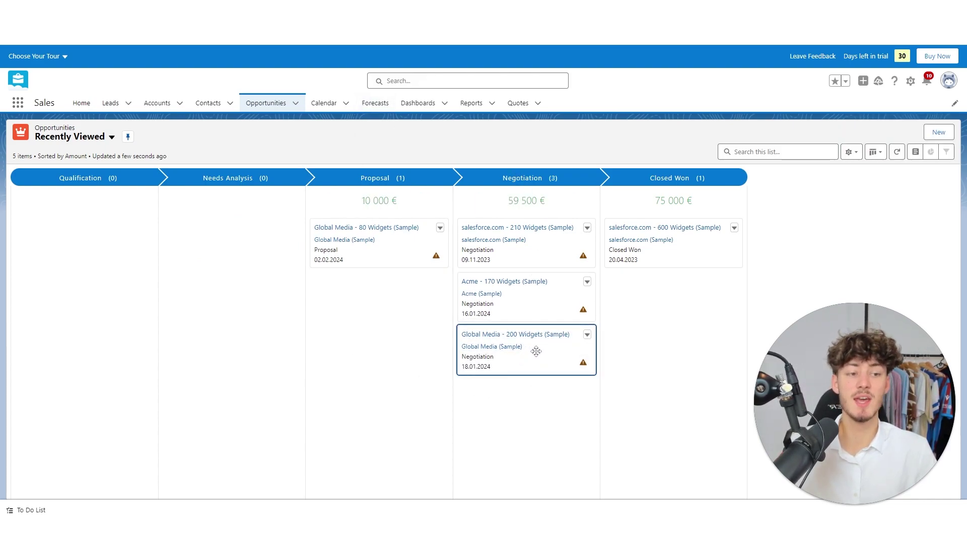
left_click_drag(536, 351, 632, 282)
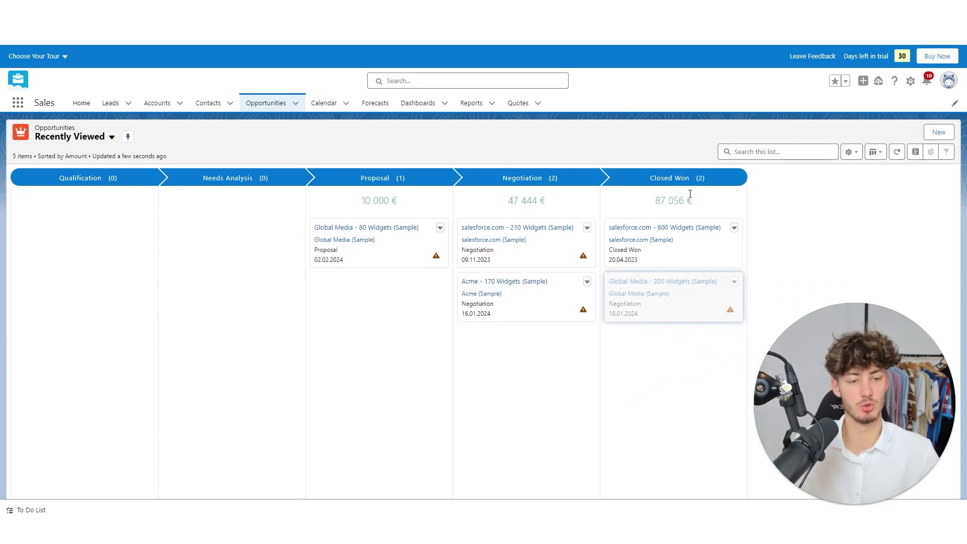
left_click(855, 156)
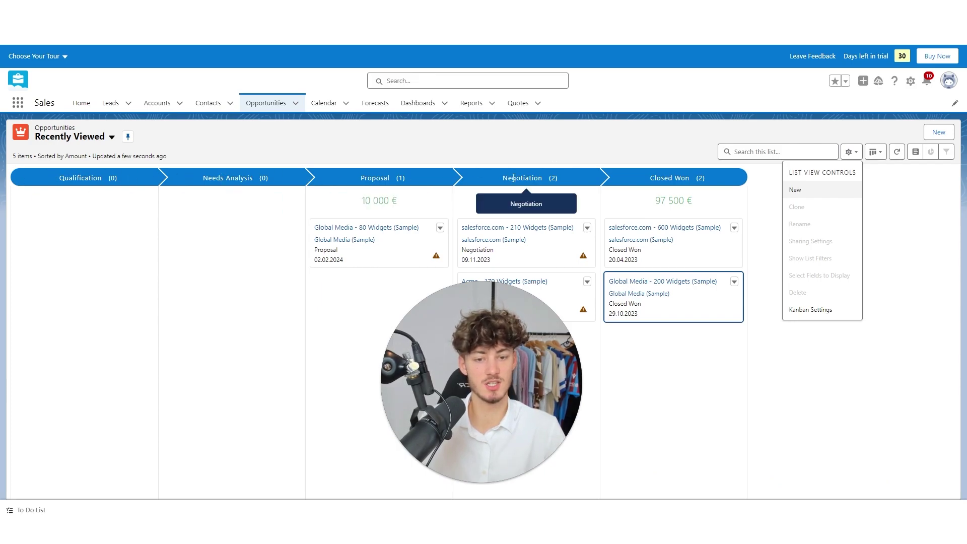
left_click(797, 191)
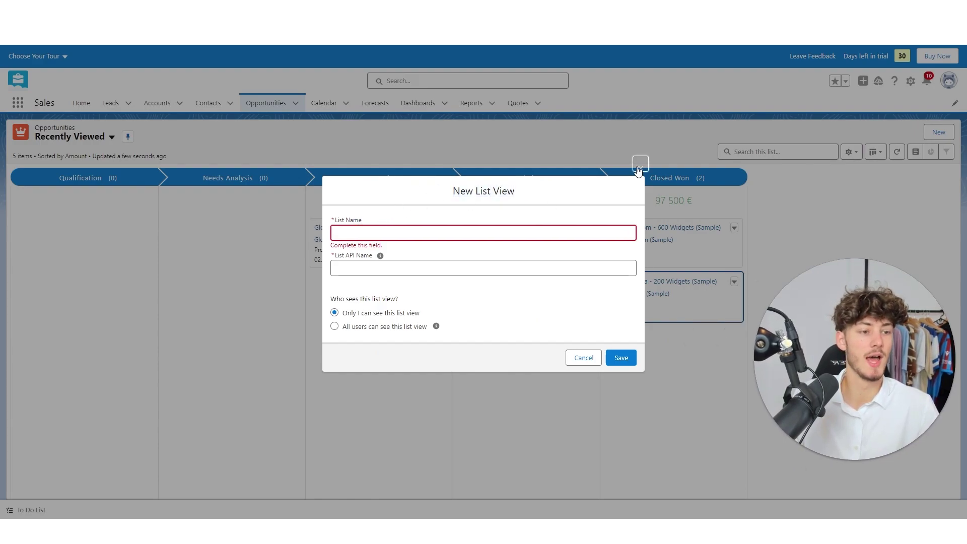
left_click(638, 170)
left_click(915, 152)
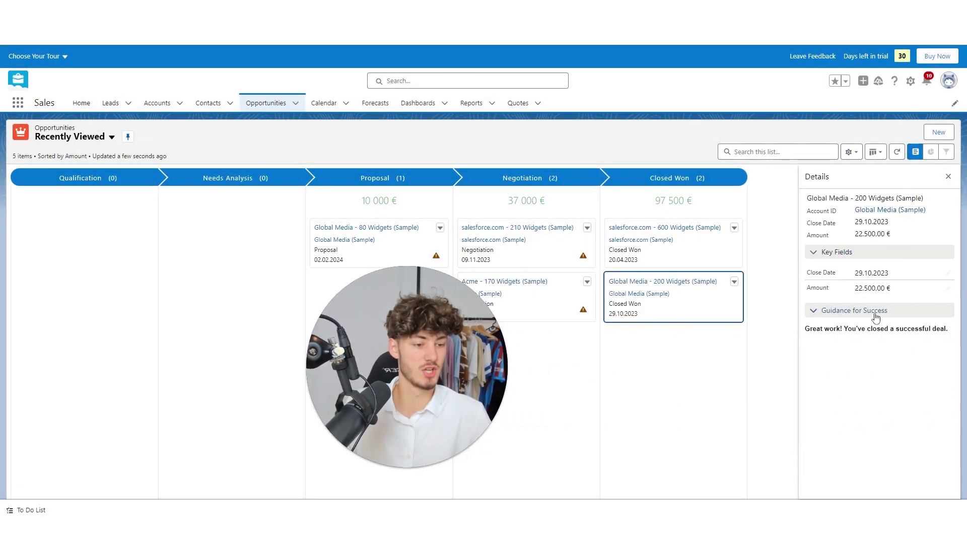
left_click(921, 152)
left_click(876, 151)
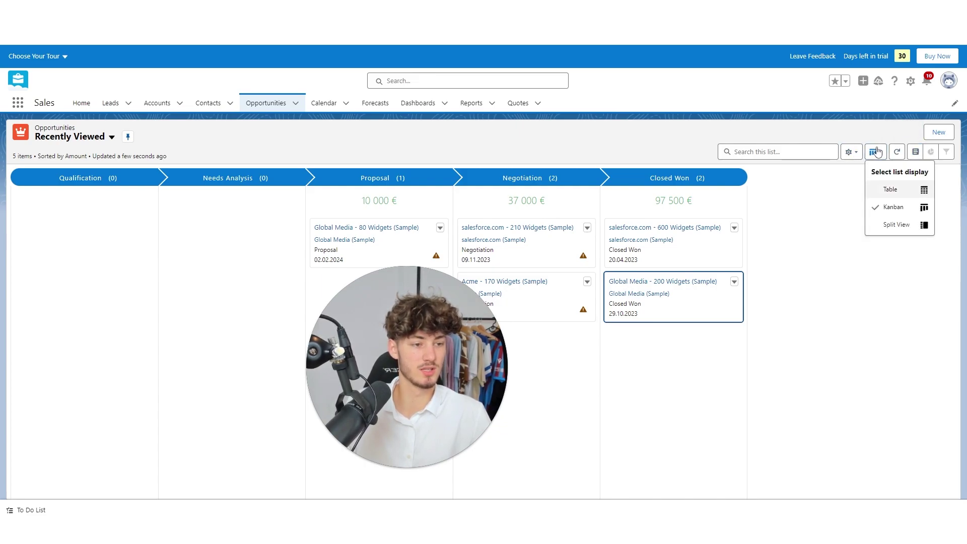
left_click(818, 133)
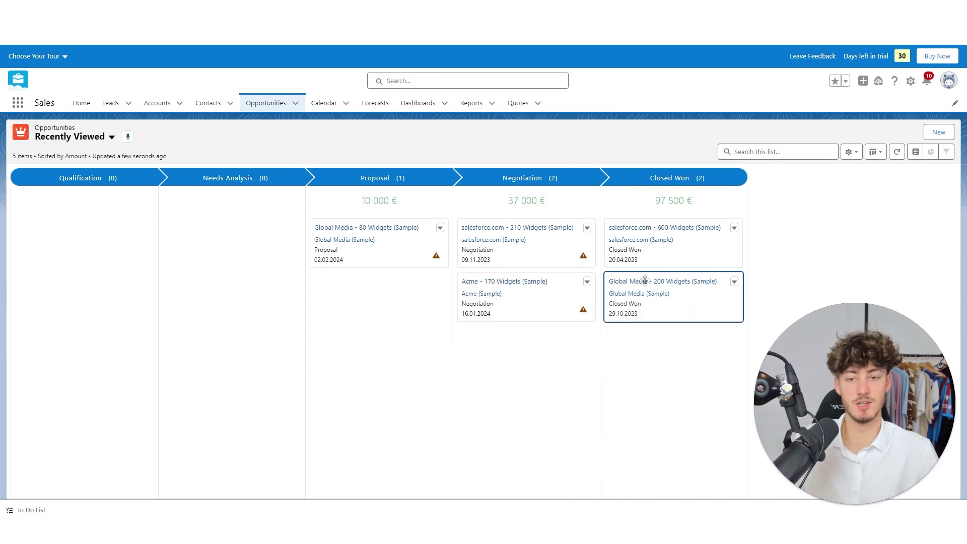
left_click(331, 108)
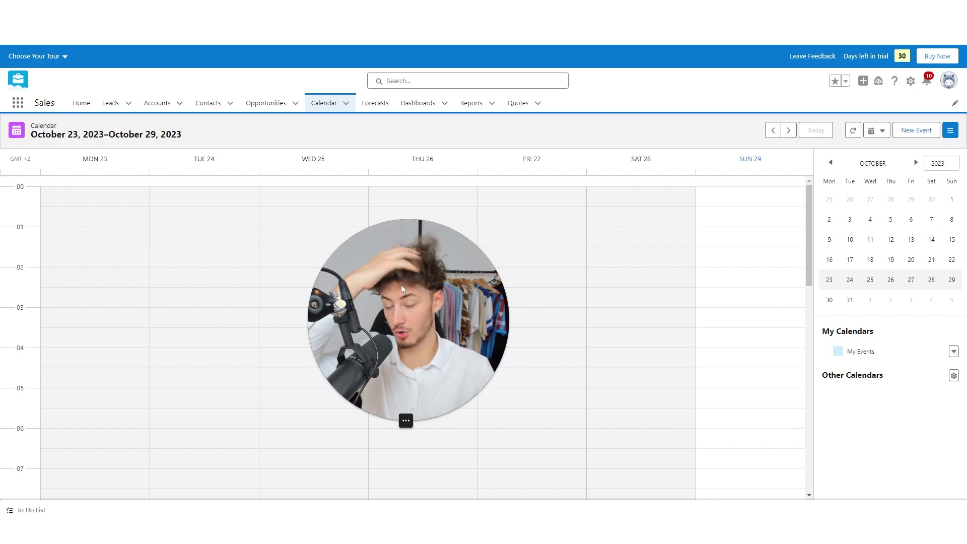
From the pipeline board, open the salesforce.com - 210 Widgets (Sample) opportunity and start a new event.
left_click(272, 107)
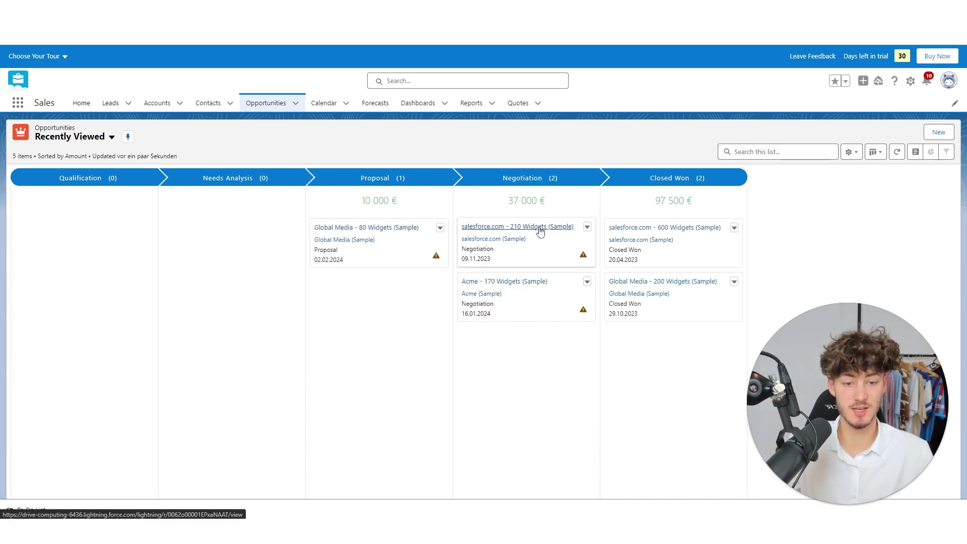
left_click(539, 229)
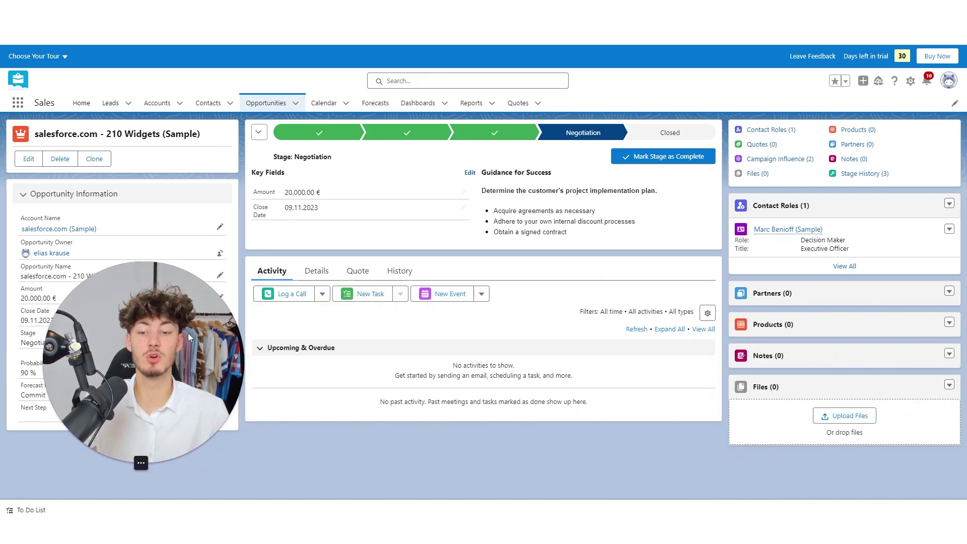
left_click(446, 294)
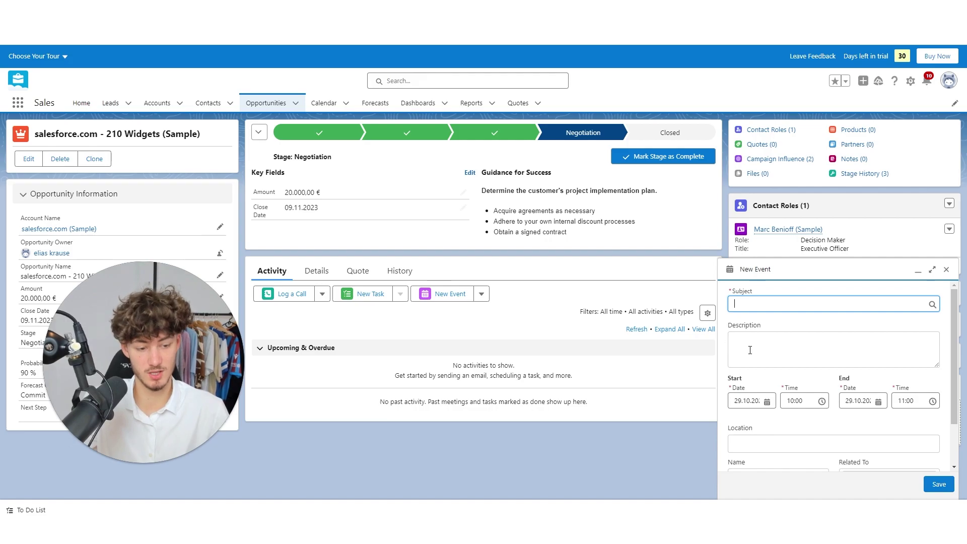
Schedule a Meeting for 31 October 2023, 10:00–11:00, and save it.
left_click(749, 401)
scroll(823, 376, "down", 3)
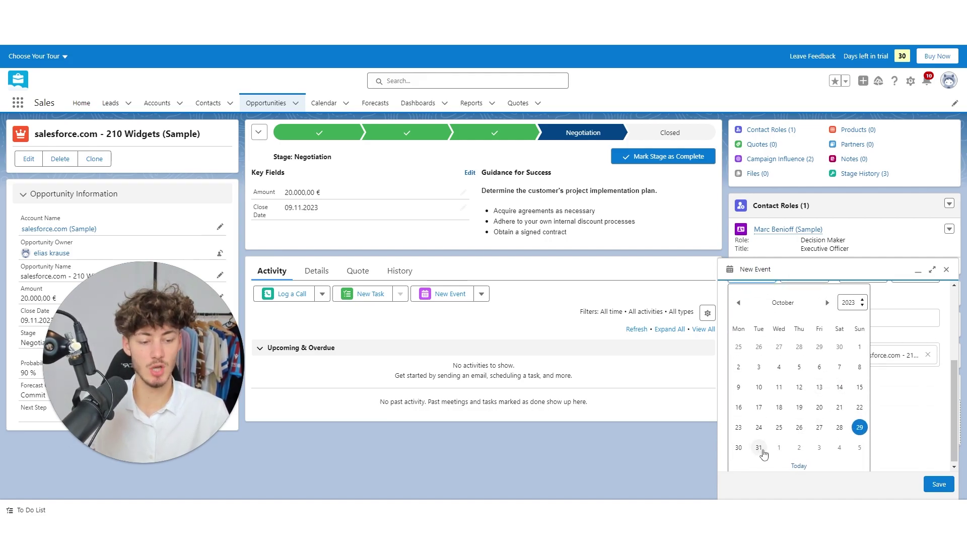
left_click(760, 448)
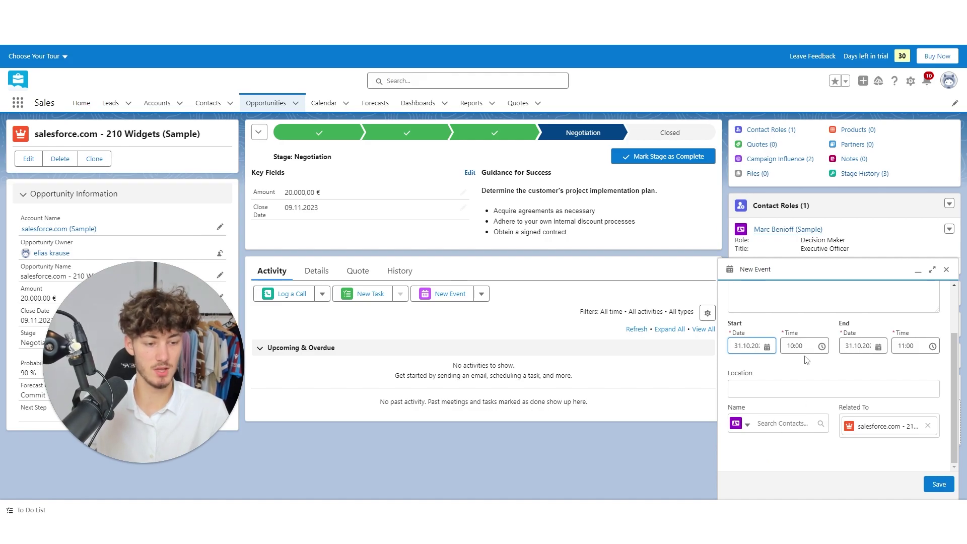
left_click(814, 353)
left_click(796, 340)
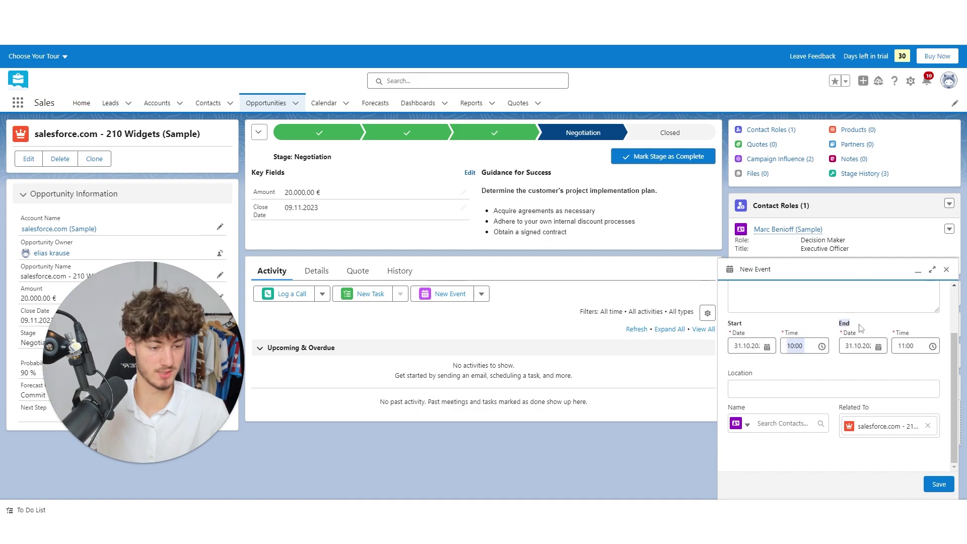
scroll(918, 332, "up", 3)
left_click(791, 304)
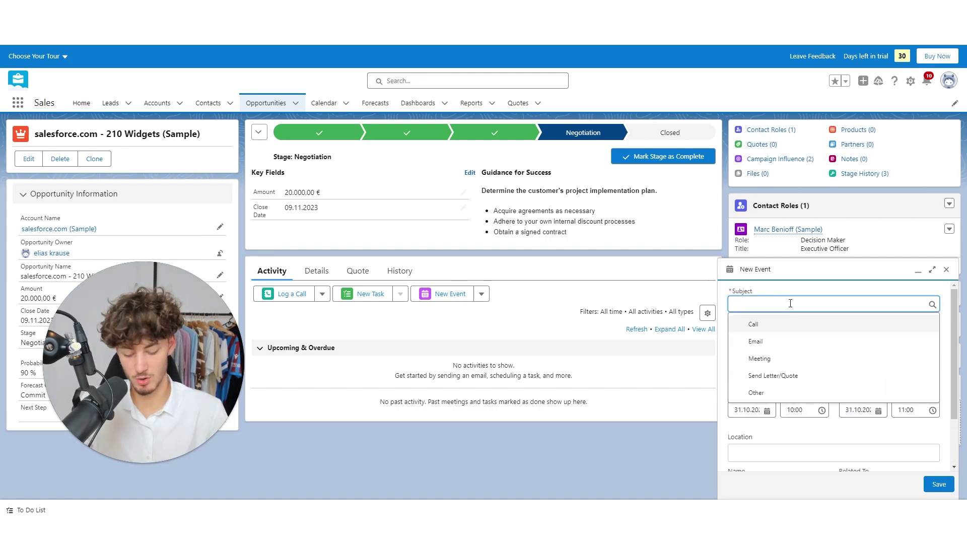
type("Meeting")
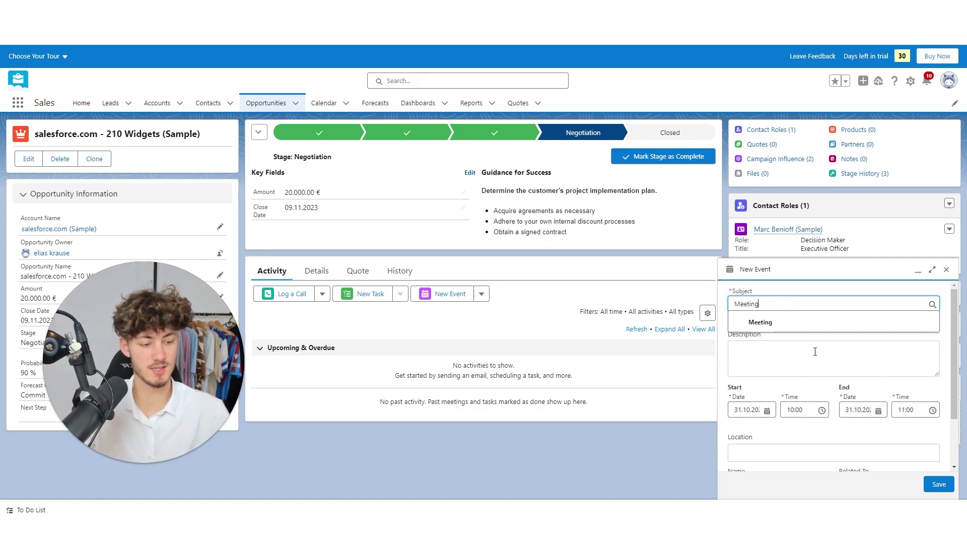
left_click(945, 487)
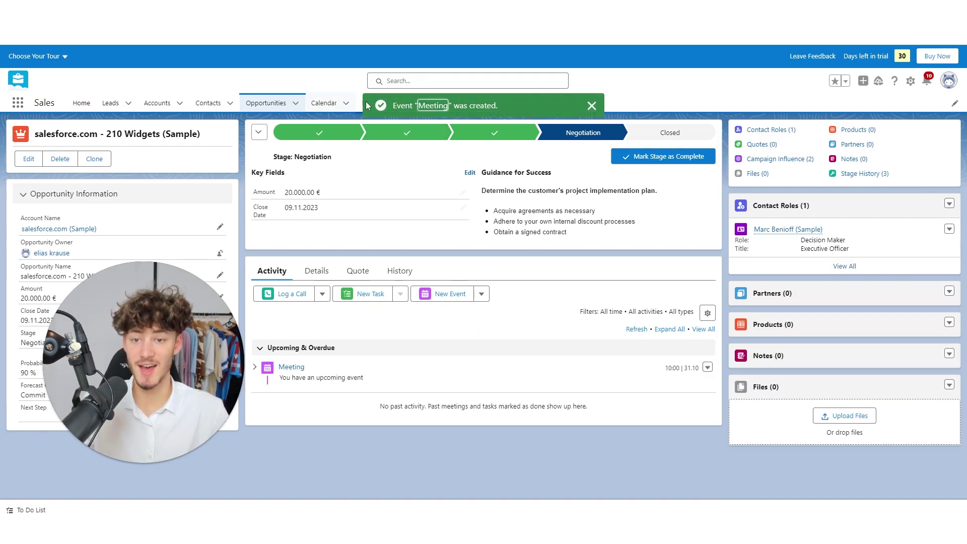
left_click(330, 103)
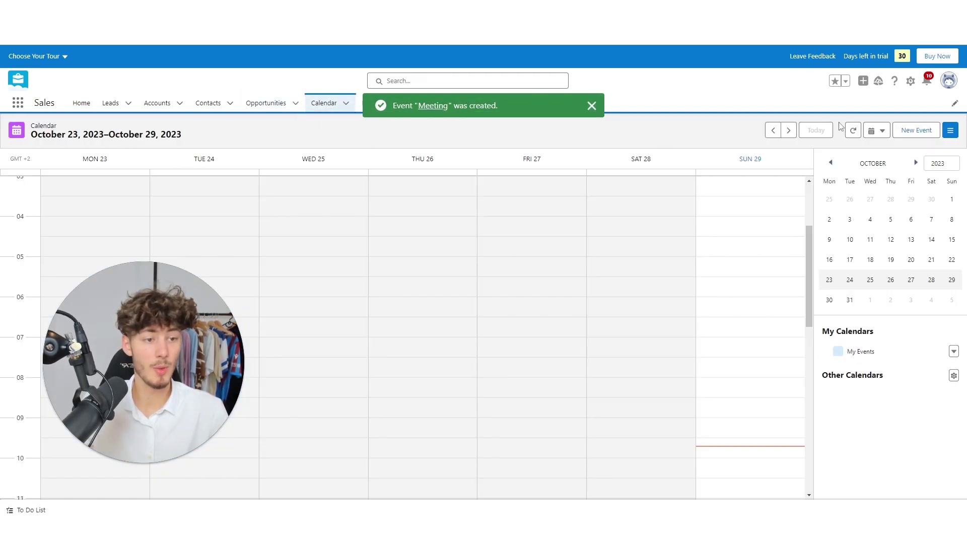
Advance the calendar one week, review the October FY 2023 forecast, then go to Dashboards.
left_click(789, 131)
scroll(352, 298, "down", 2)
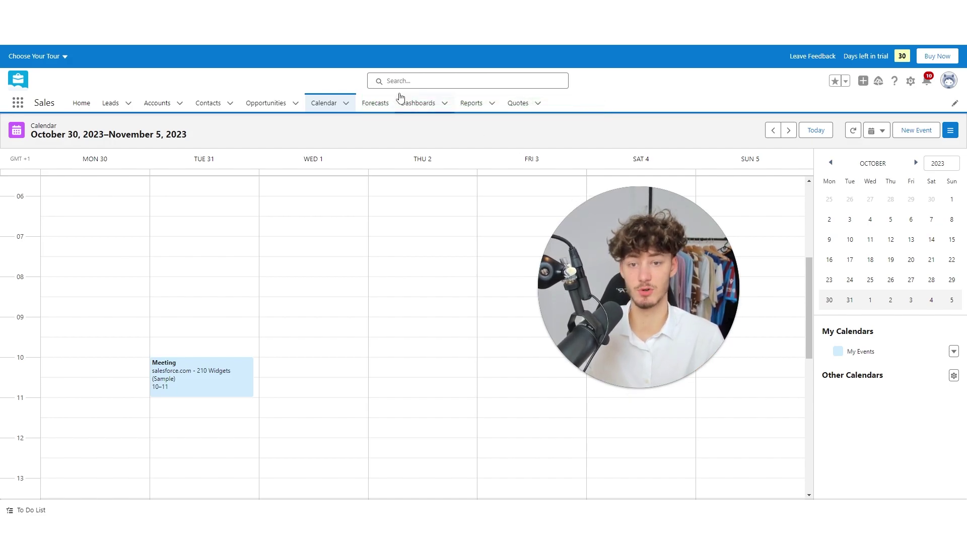
left_click(377, 106)
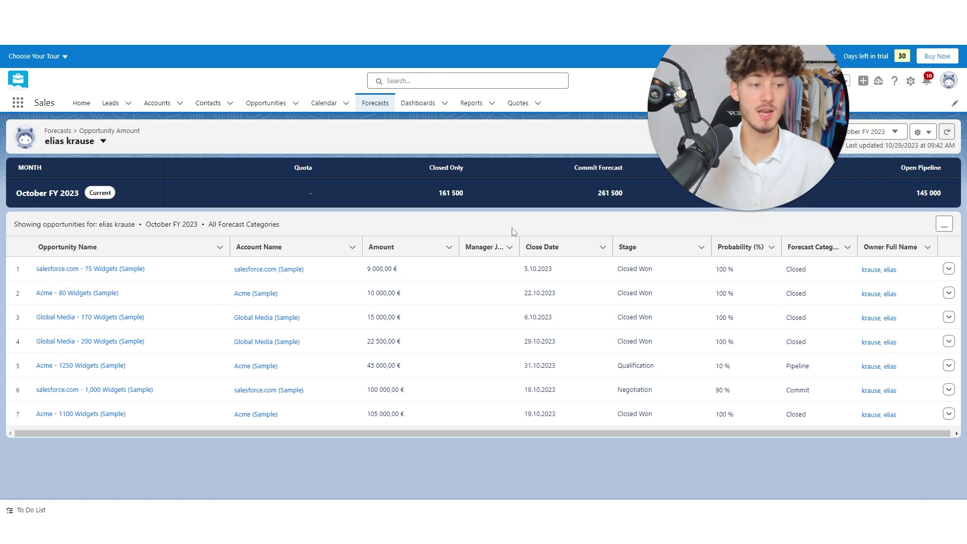
left_click(426, 101)
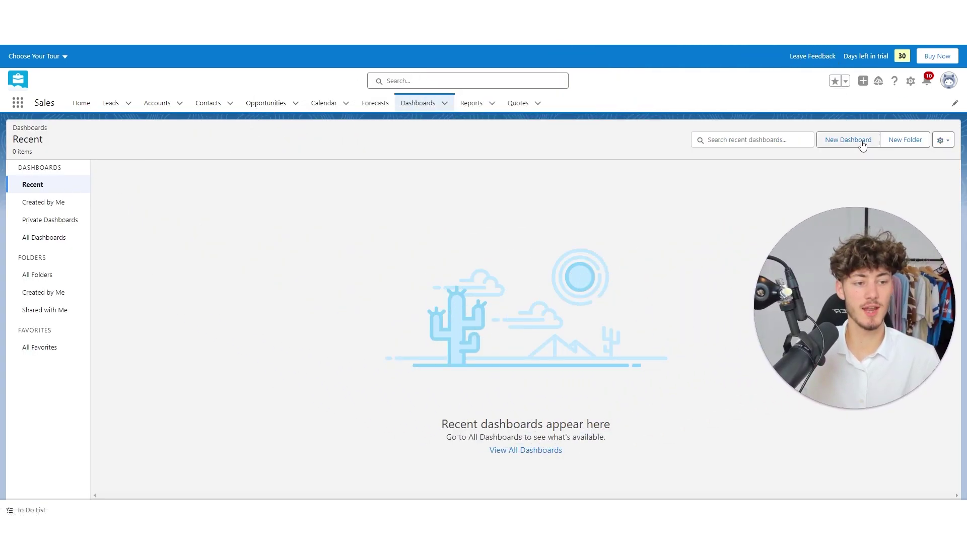
Create a new dashboard named 'Test Dashboard'.
left_click(859, 142)
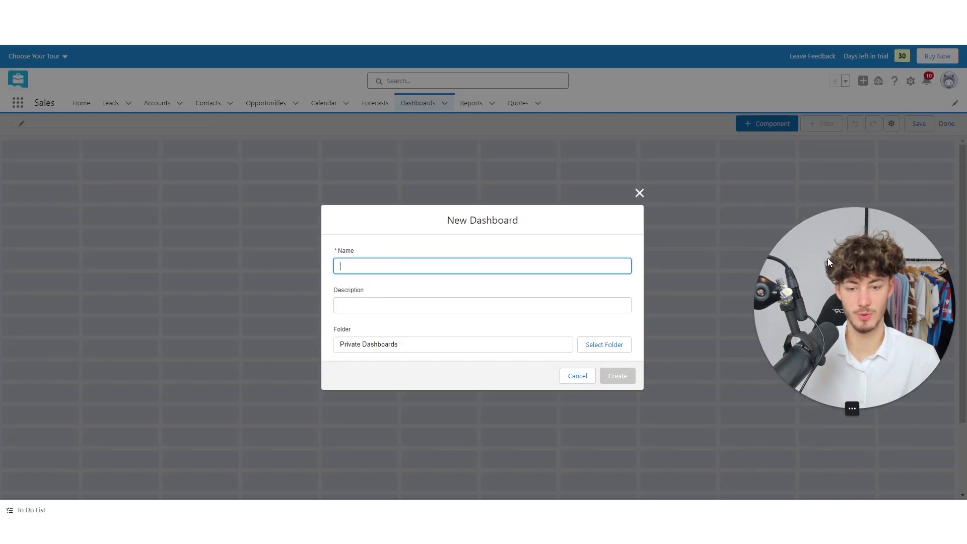
left_click(468, 262)
type("Test Dashboard")
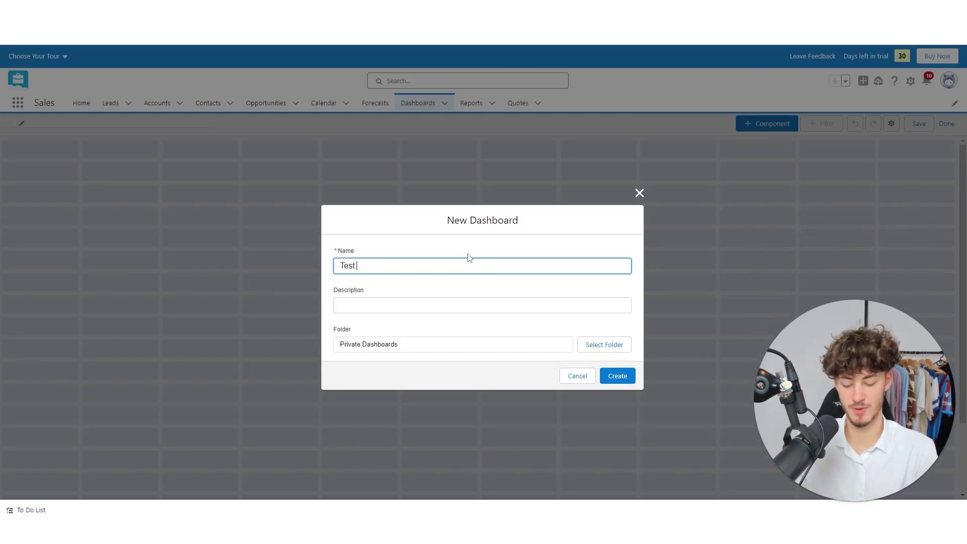
left_click(617, 376)
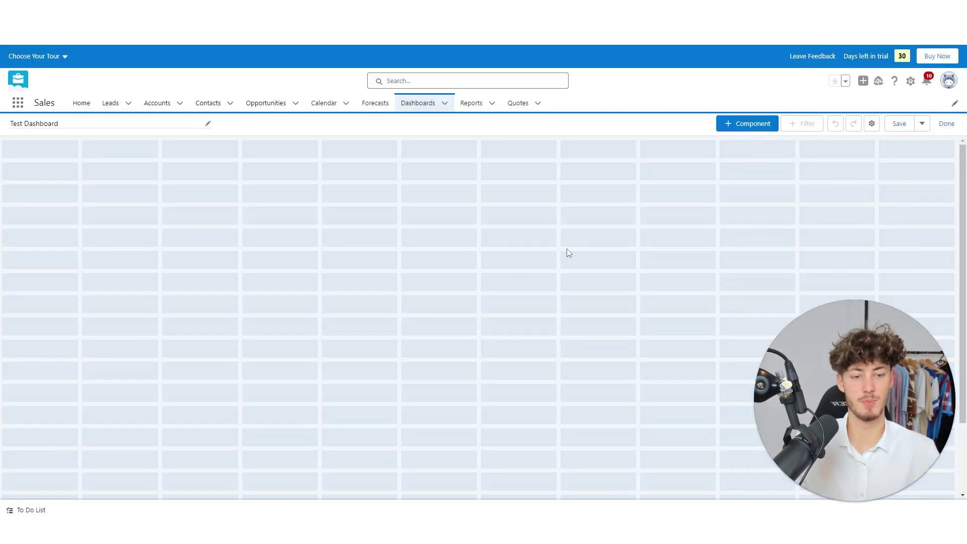
Add a component using the Activities by Salesperson report.
left_click(729, 126)
left_click(114, 251)
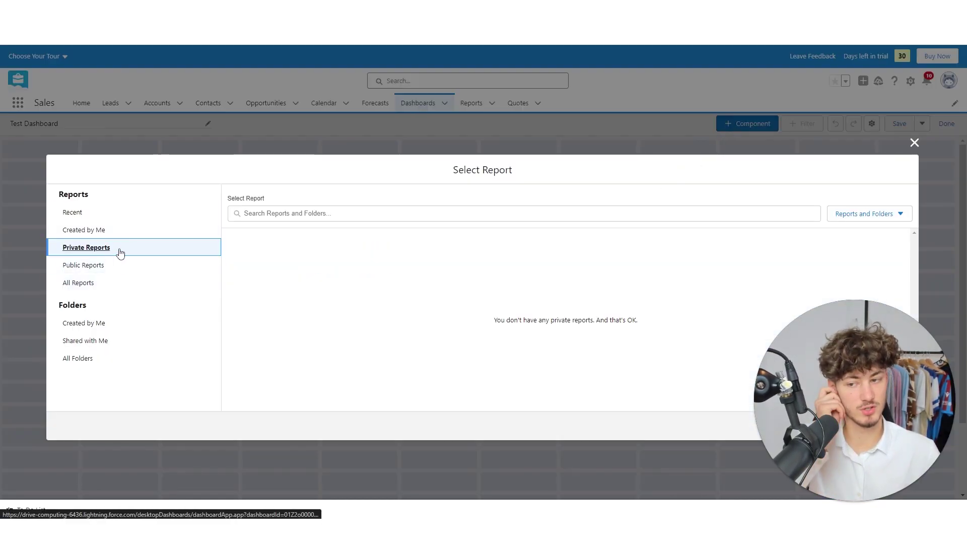
left_click(125, 231)
left_click(191, 216)
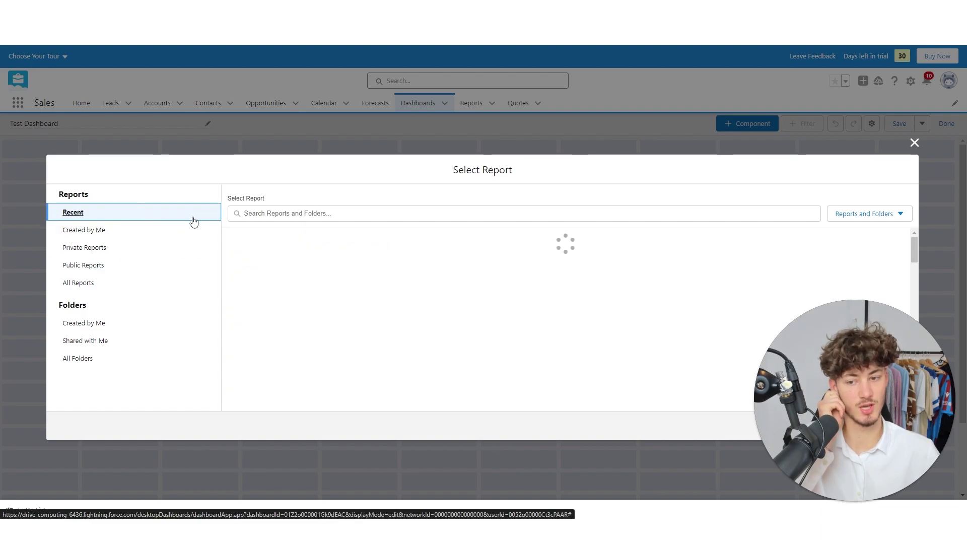
left_click(104, 325)
left_click(100, 230)
left_click(277, 240)
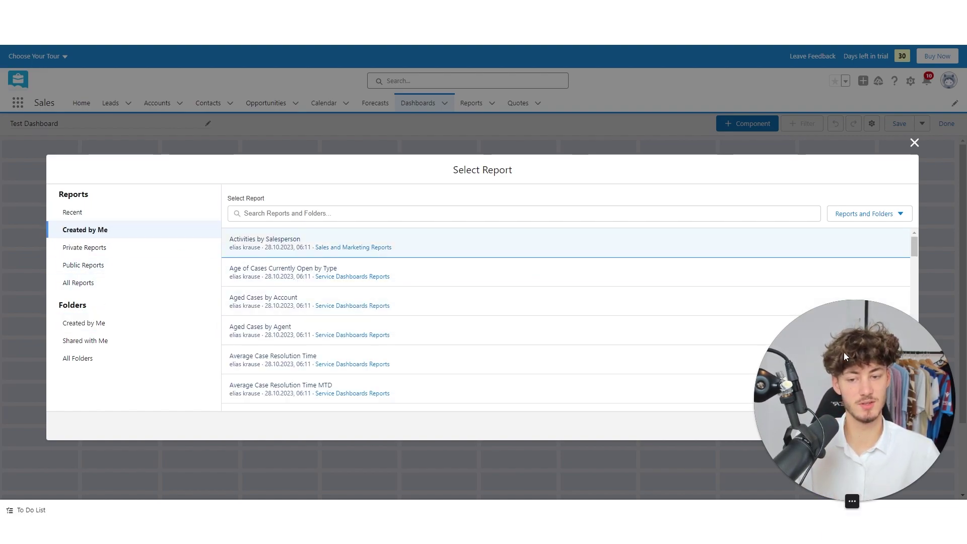
left_click_drag(844, 352, 150, 299)
left_click(893, 427)
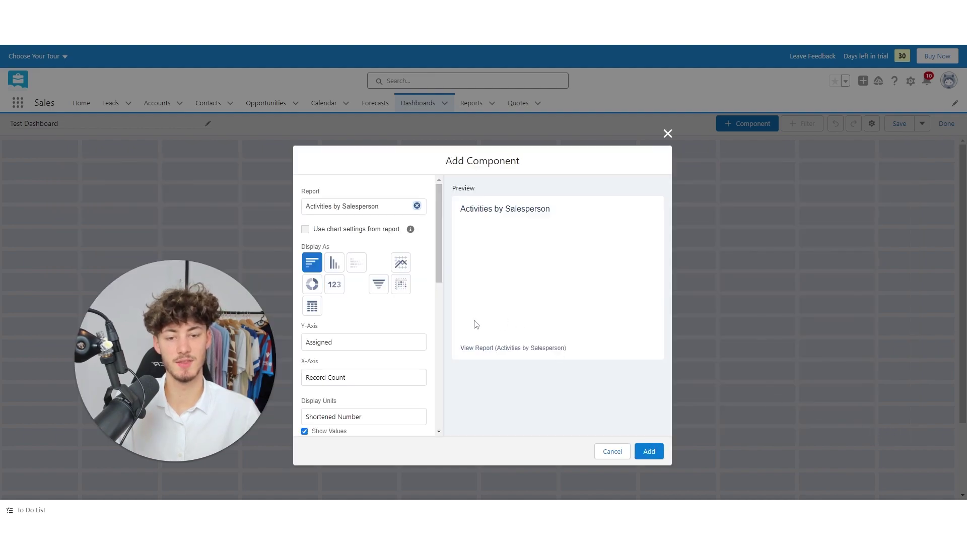
Show the component as a vertical bar chart and add it to the dashboard.
left_click(334, 263)
left_click(312, 263)
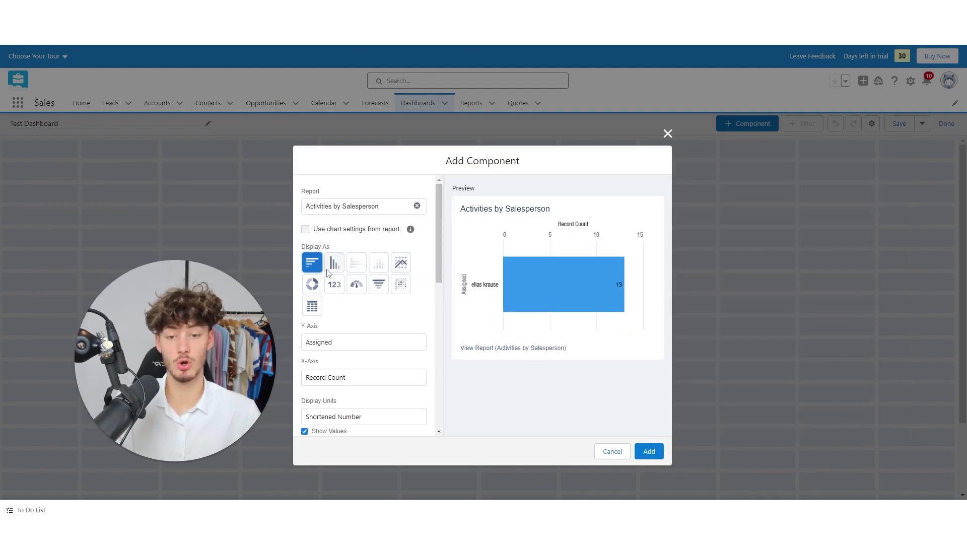
left_click(334, 262)
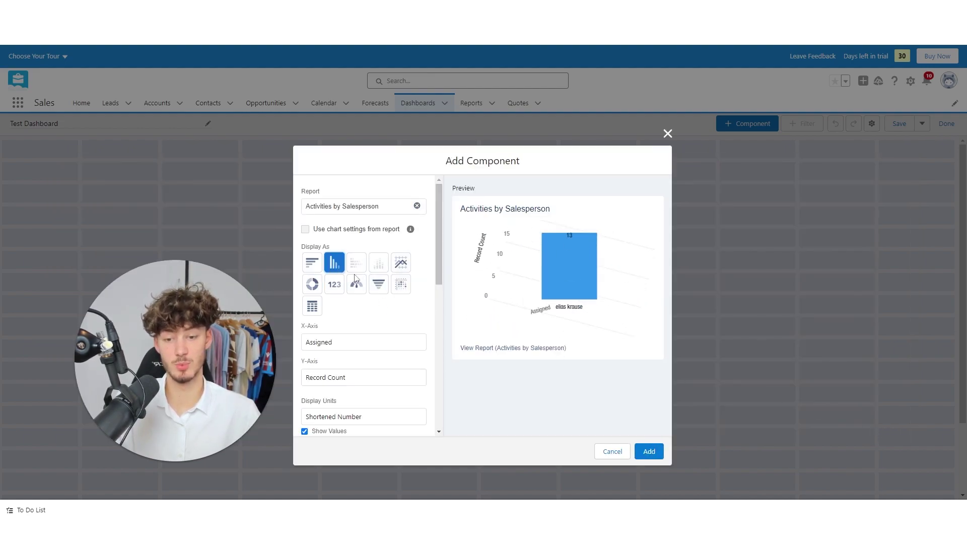
left_click(649, 451)
left_click(753, 125)
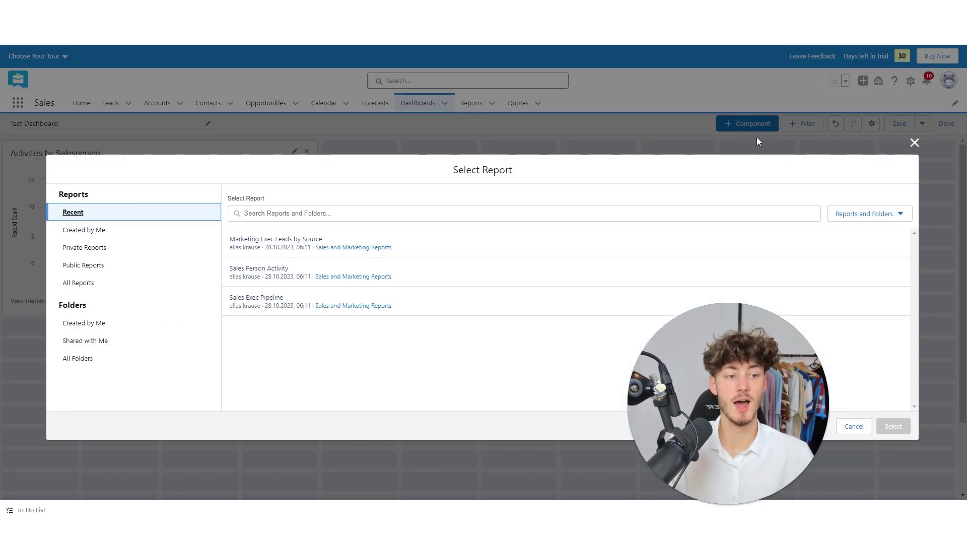
left_click(915, 143)
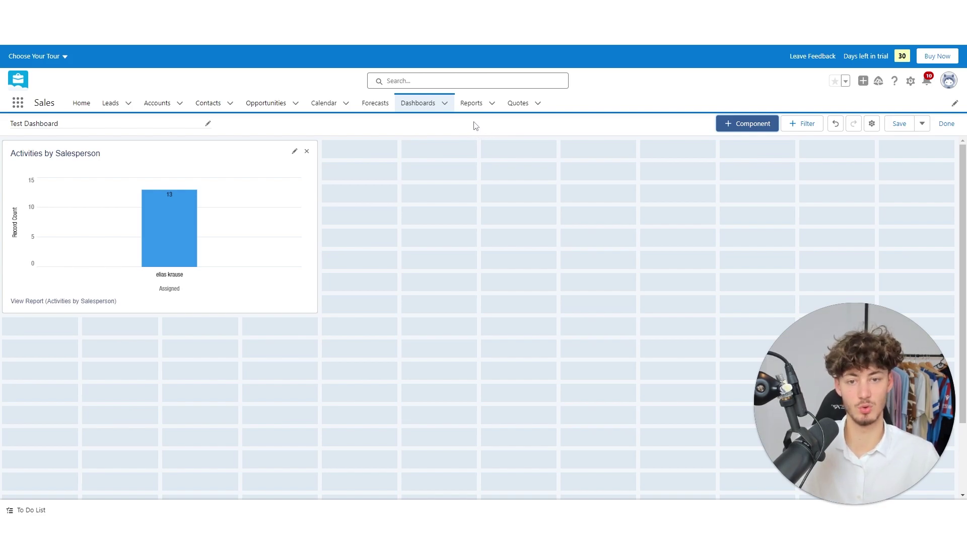
Glance at the recent Reports list, then switch to the empty Quotes list.
left_click(471, 103)
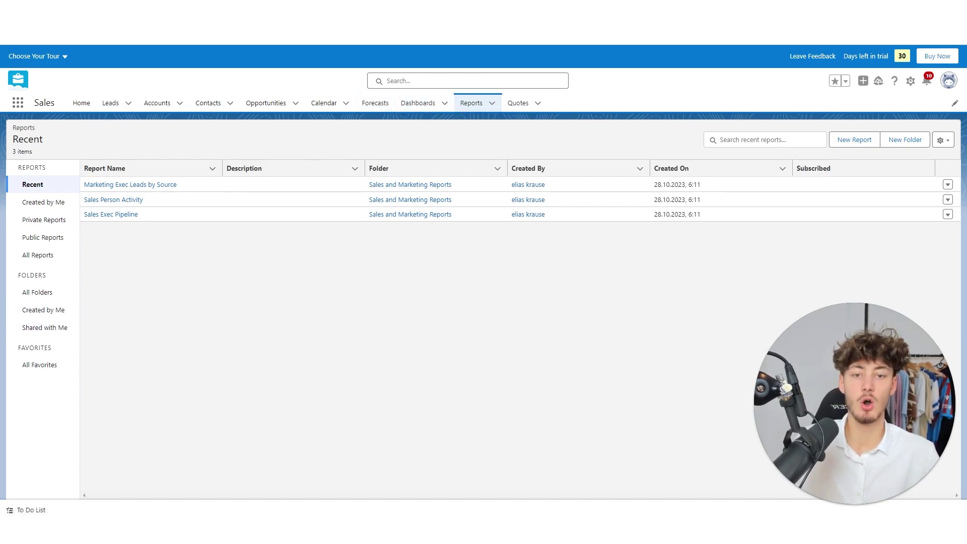
left_click(521, 110)
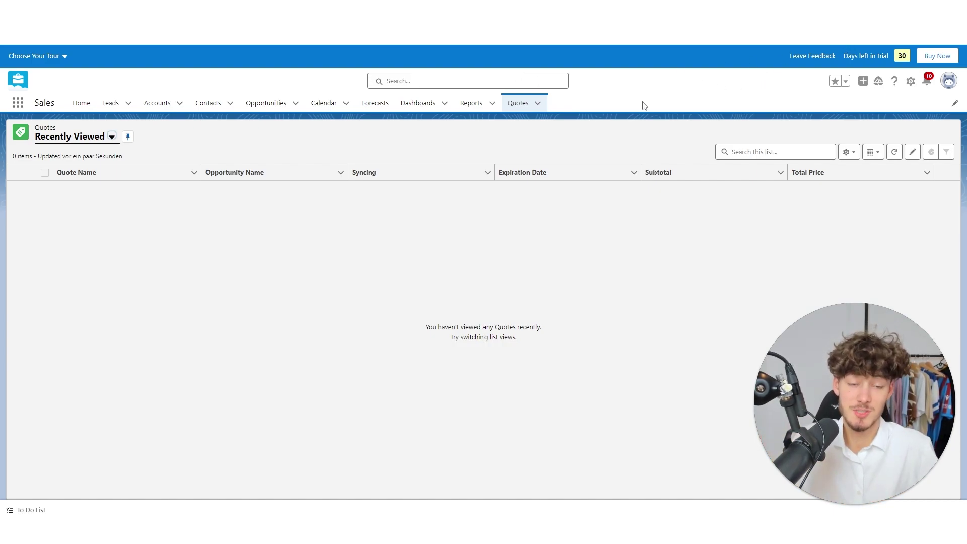
left_click_drag(914, 447, 512, 313)
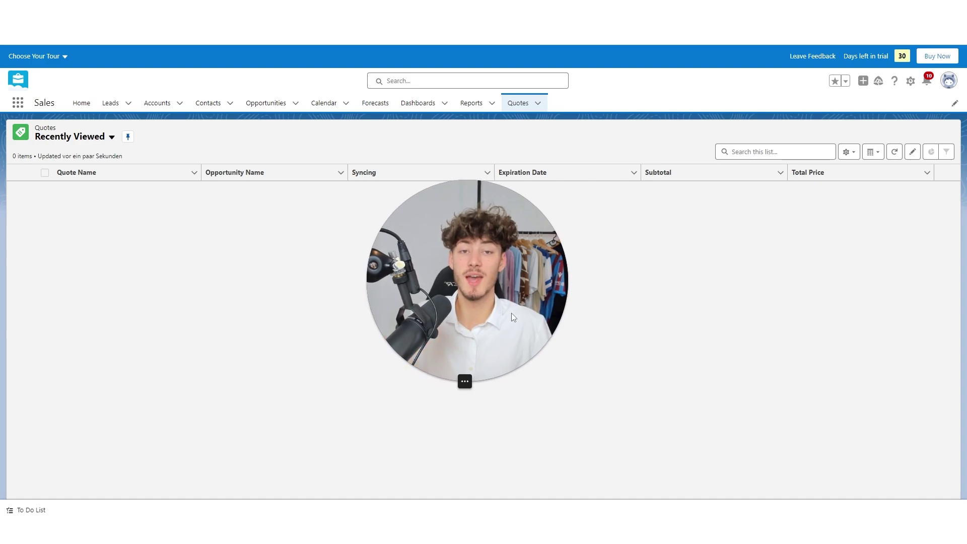